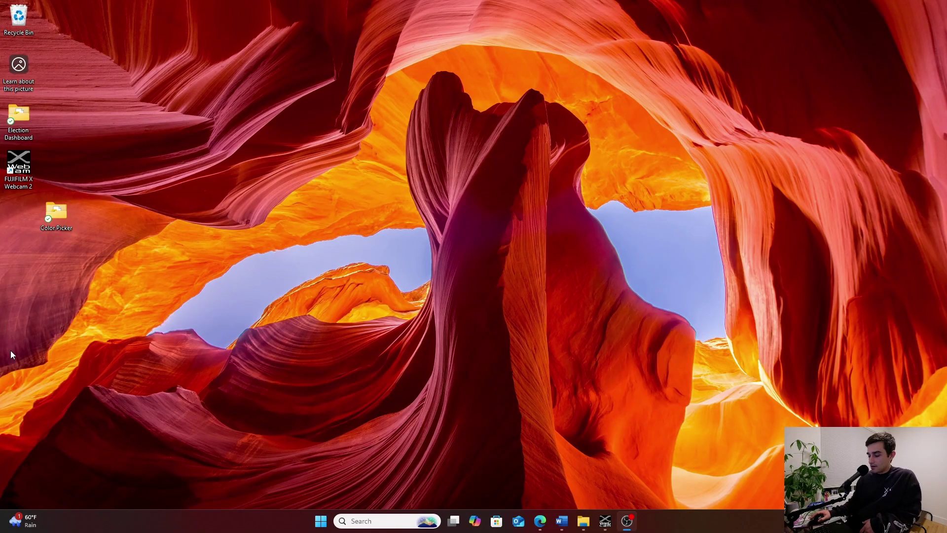
# Step: Open the Color Picker report in Power BI Desktop and check its file name and location details
pyautogui.click(321, 521)
pyautogui.click(206, 366)
pyautogui.doubleClick(19, 117)
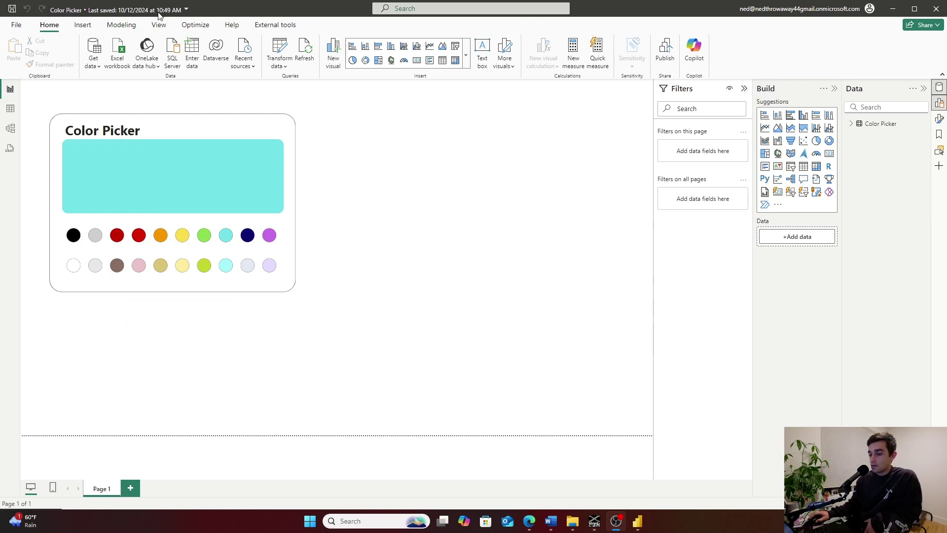
pyautogui.click(187, 11)
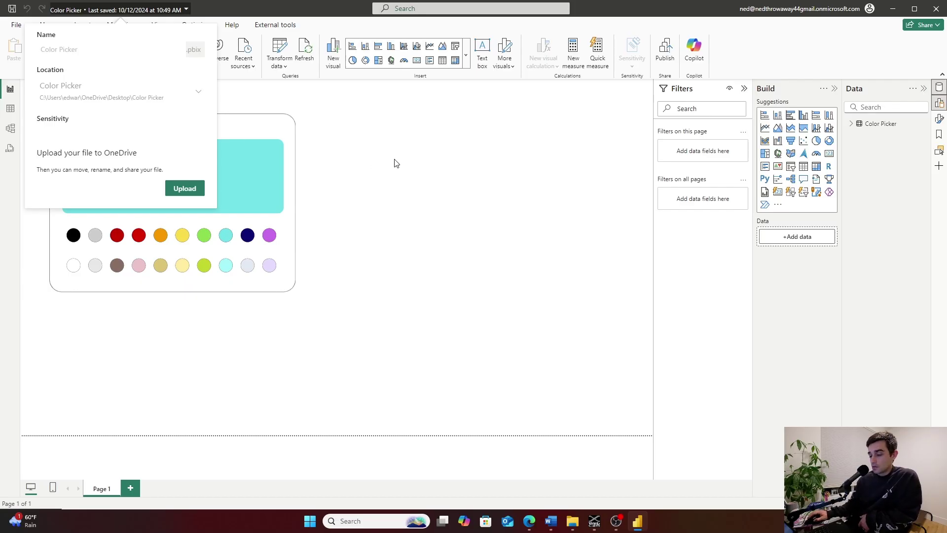
pyautogui.click(394, 163)
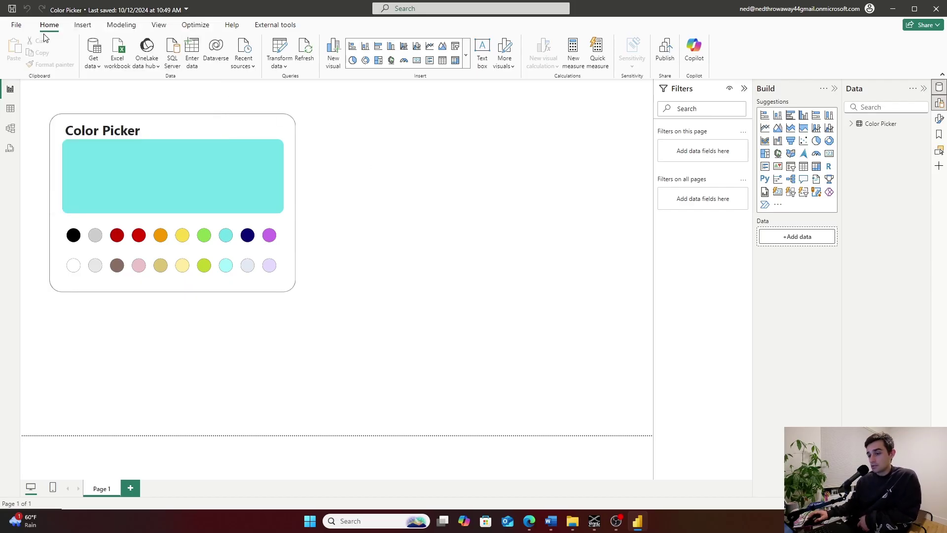
# Step: Enable the preview feature "Store reports using enhanced metadata format (PBIR)" in the global options
pyautogui.click(14, 30)
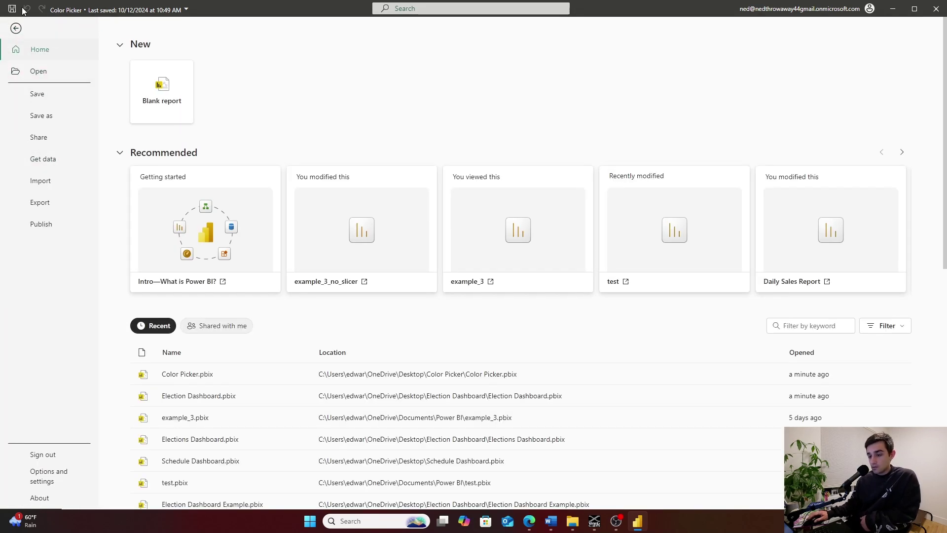
pyautogui.click(38, 481)
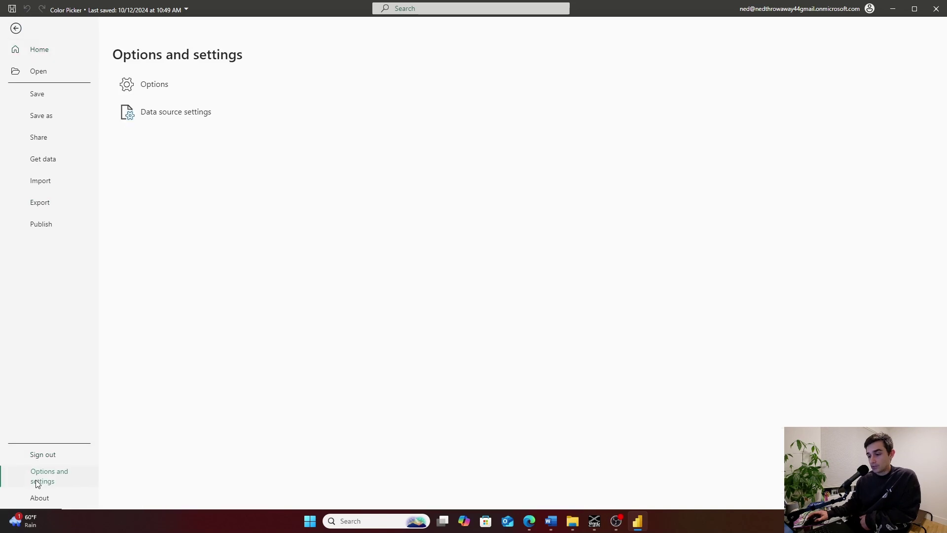
pyautogui.click(164, 90)
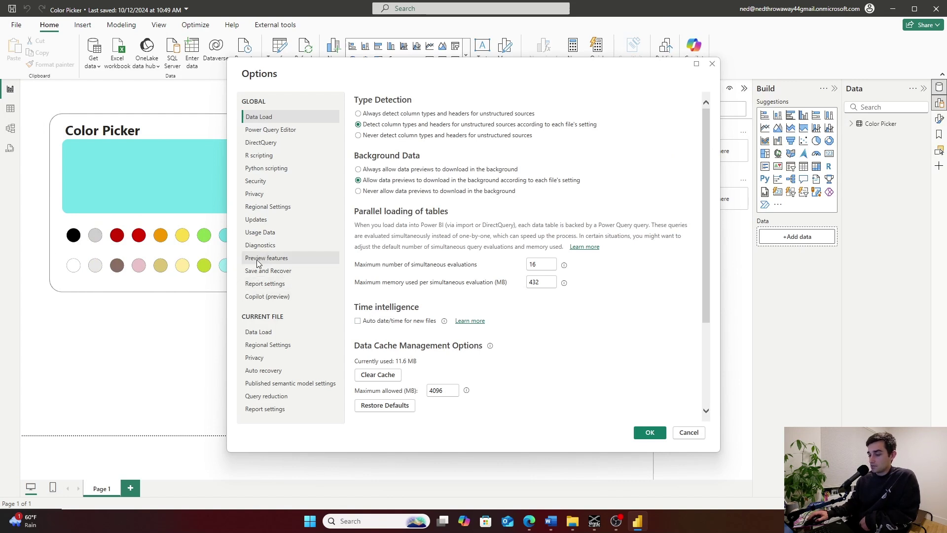
pyautogui.click(256, 262)
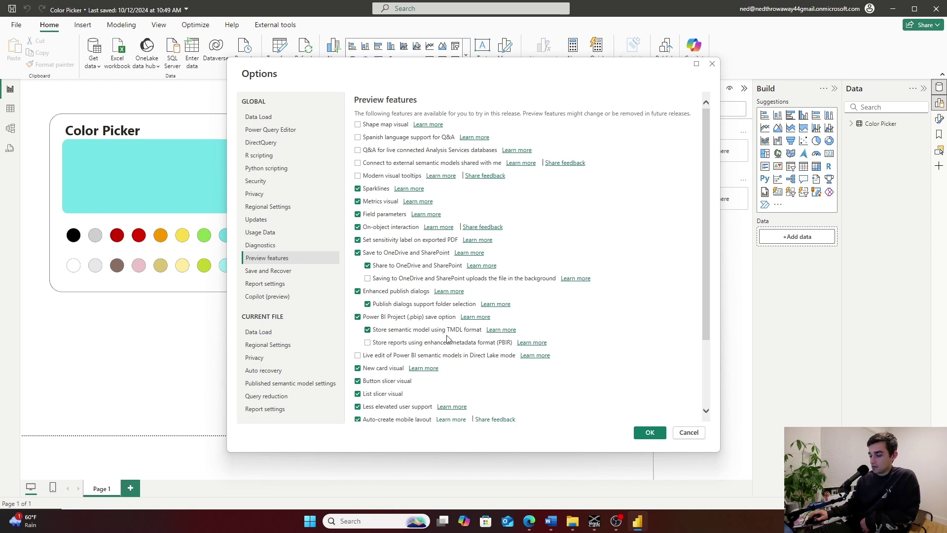
pyautogui.click(419, 344)
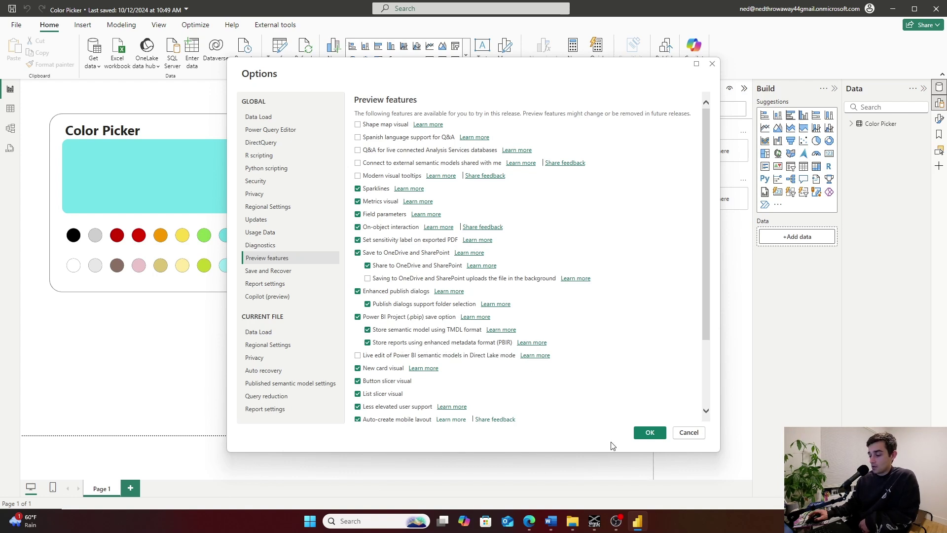
pyautogui.click(649, 433)
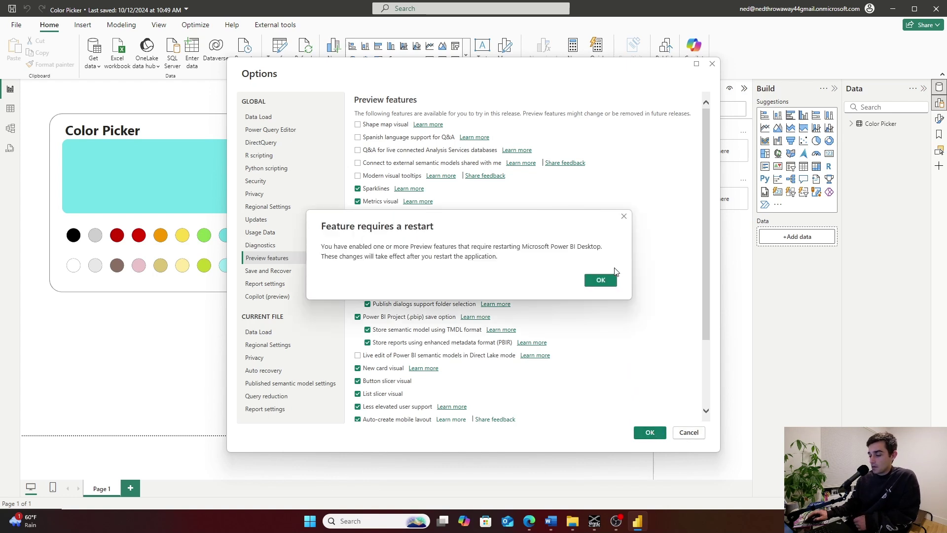
pyautogui.click(601, 280)
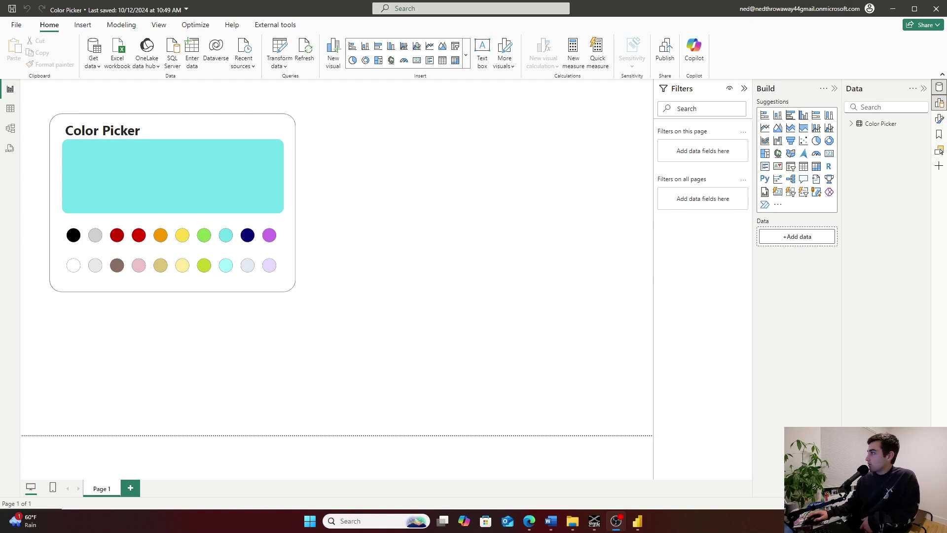
# Step: Switch to File Explorer and create a new folder named PIPB inside the Color Picker folder
pyautogui.click(573, 521)
pyautogui.moveTo(428, 96); pyautogui.dragTo(416, 129)
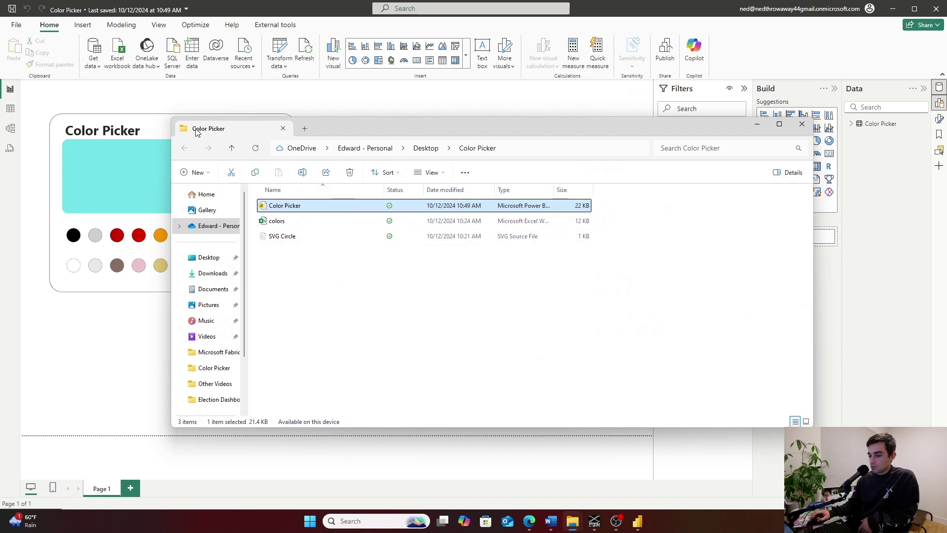
pyautogui.click(314, 293)
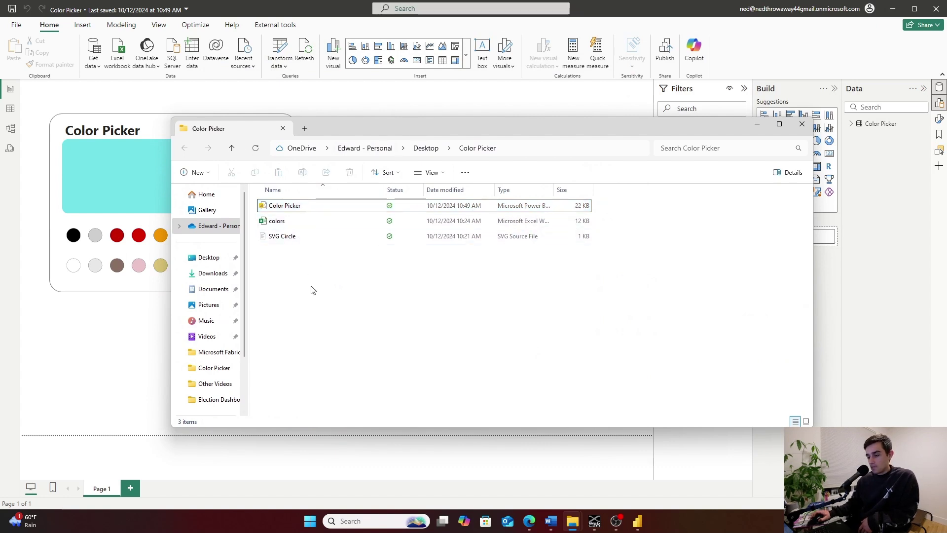
pyautogui.rightClick(312, 289)
pyautogui.moveTo(339, 370)
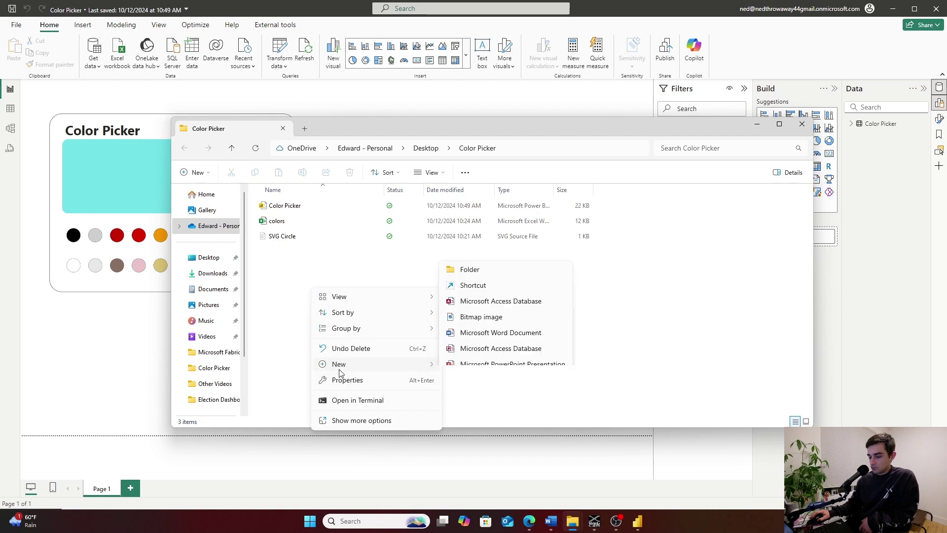
pyautogui.click(490, 173)
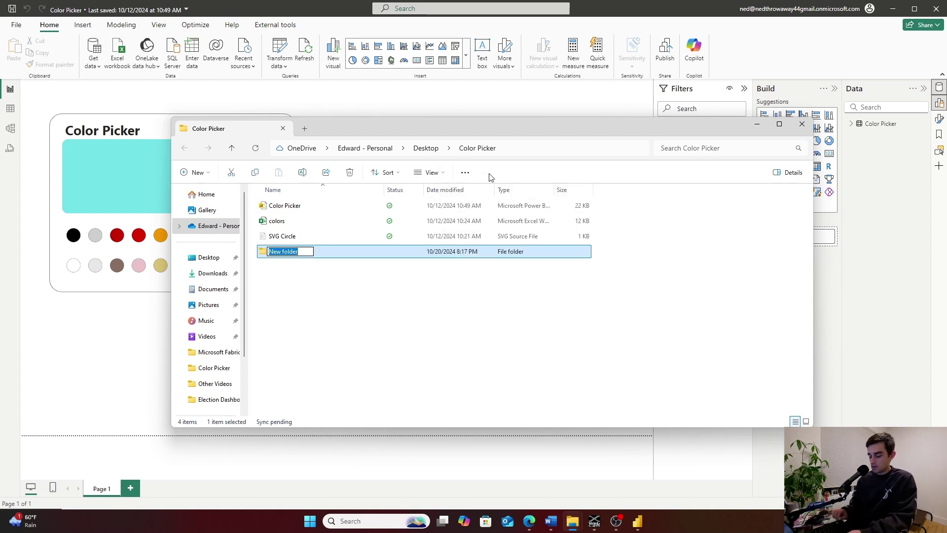
pyautogui.write('P')
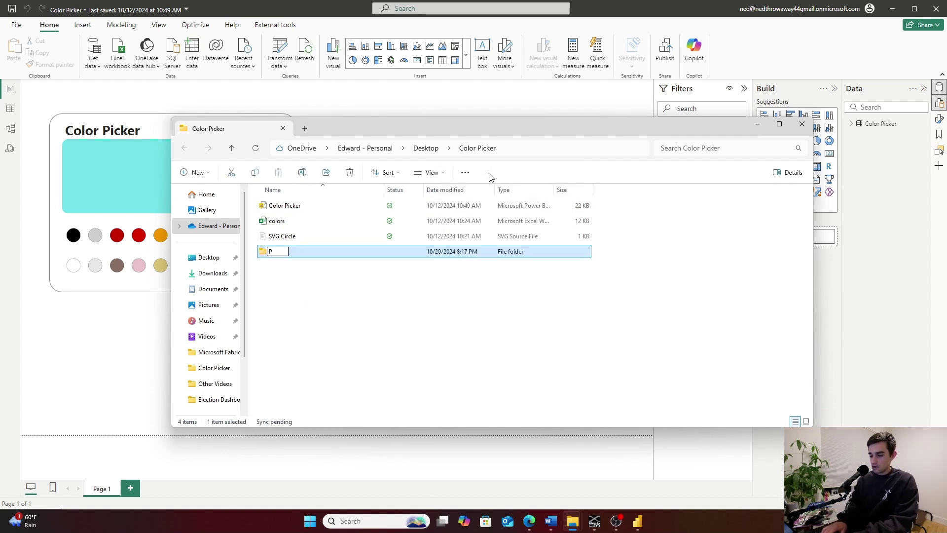
pyautogui.write('l')
pyautogui.press('BackSpace')
pyautogui.write('PB')
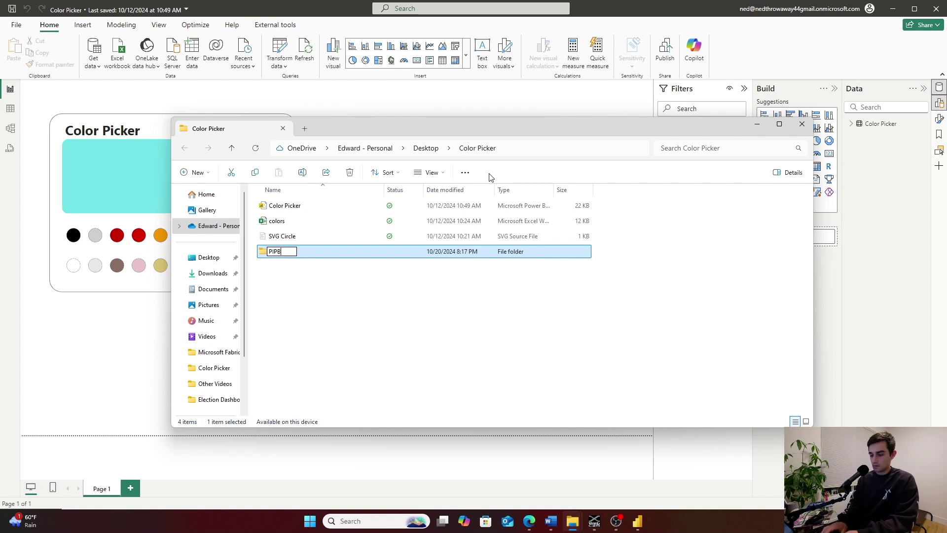
pyautogui.press('Return')
# Step: Start saving the report under a new location with the .pbip format, browsing this device for the target folder
pyautogui.click(19, 31)
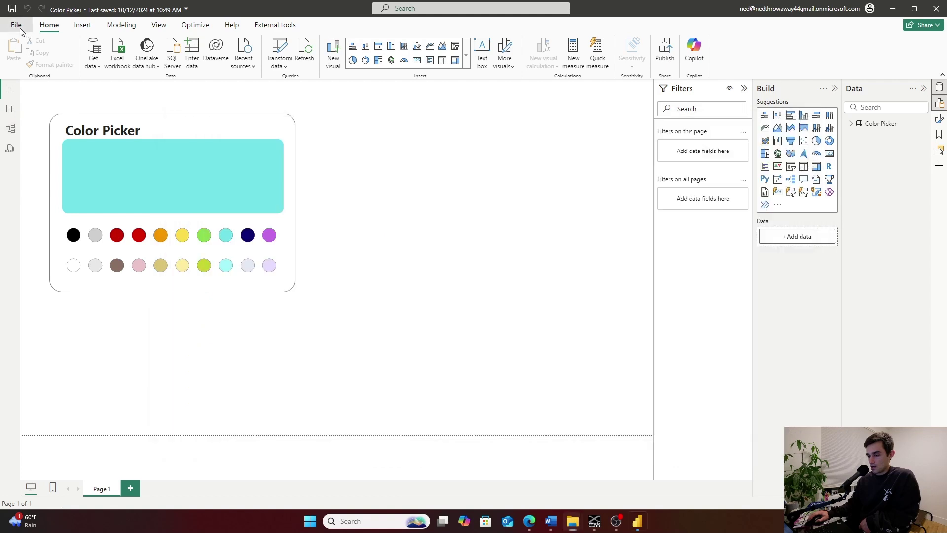
pyautogui.click(20, 31)
pyautogui.click(55, 117)
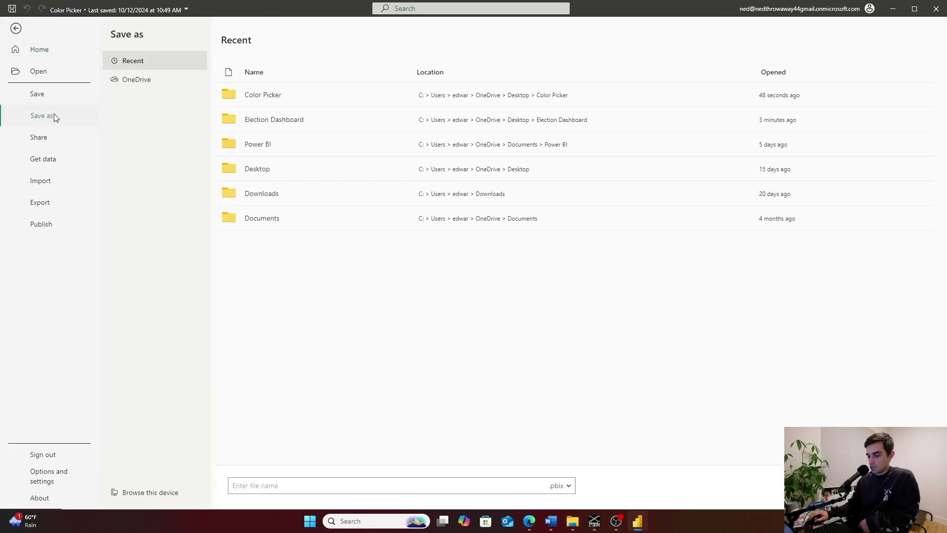
pyautogui.click(568, 486)
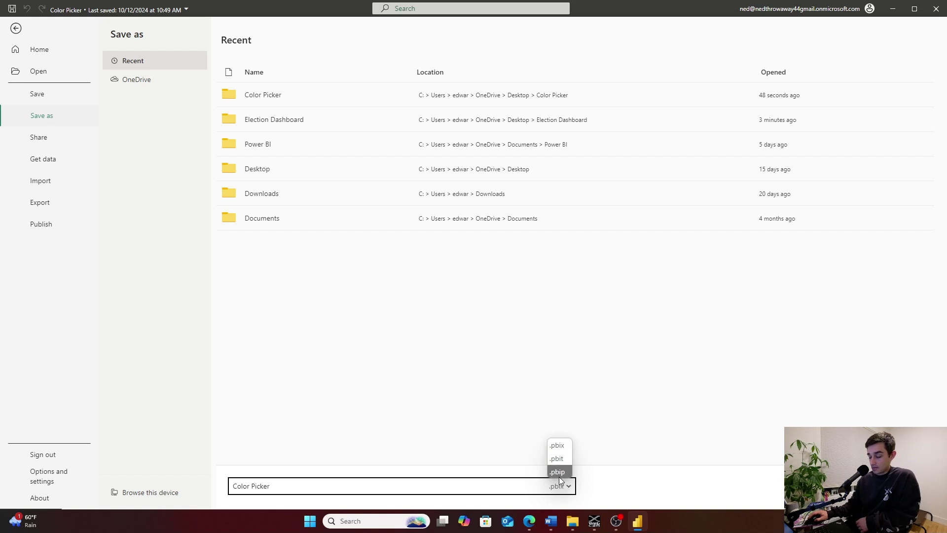
pyautogui.click(559, 475)
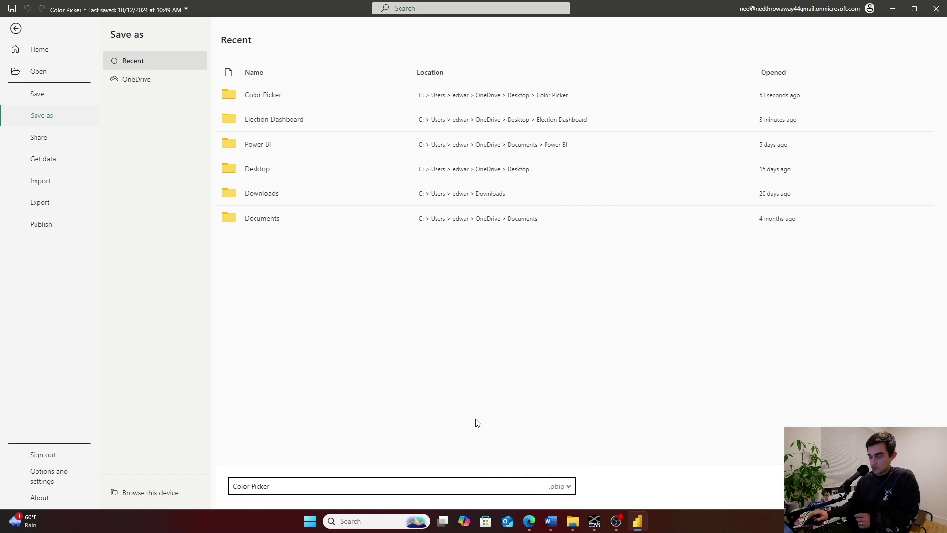
pyautogui.click(119, 491)
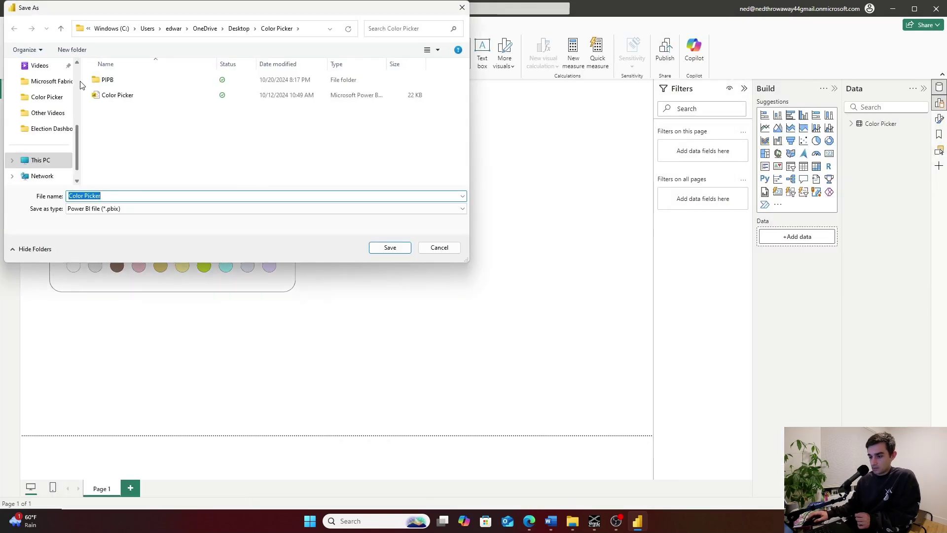
# Step: Rename the PIPB folder as PBIP from within the save dialog
pyautogui.click(107, 80)
pyautogui.rightClick(109, 81)
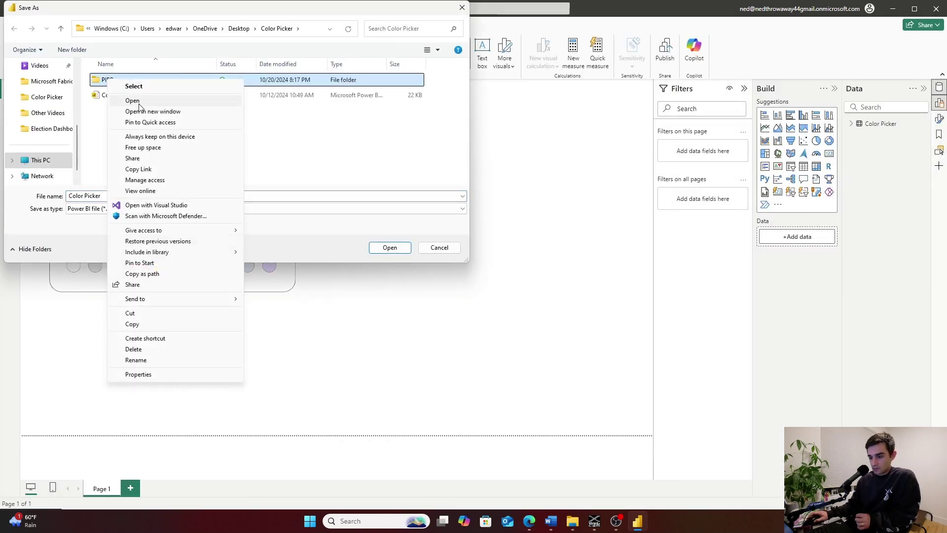
pyautogui.click(146, 360)
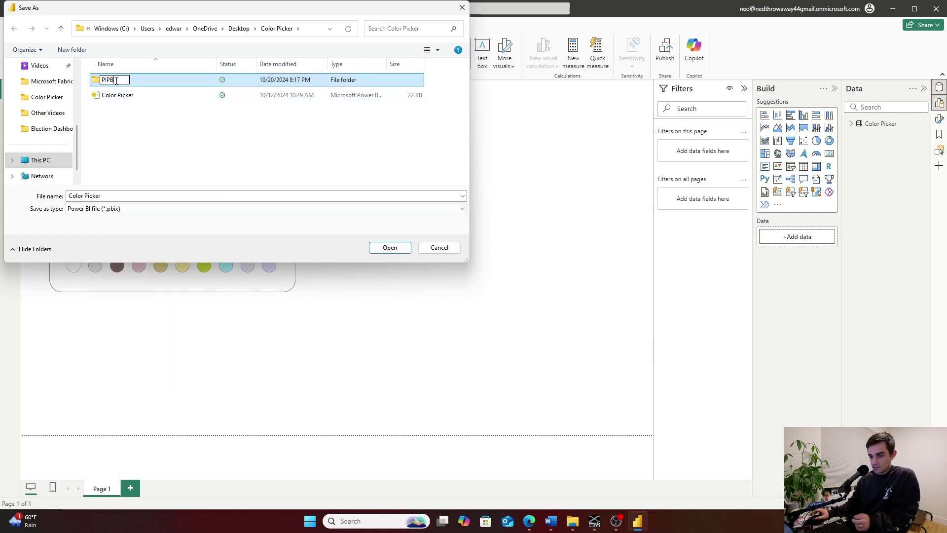
pyautogui.press('BackSpace')
pyautogui.press('BackSpace')
pyautogui.press('BackSpace')
pyautogui.write('BIP')
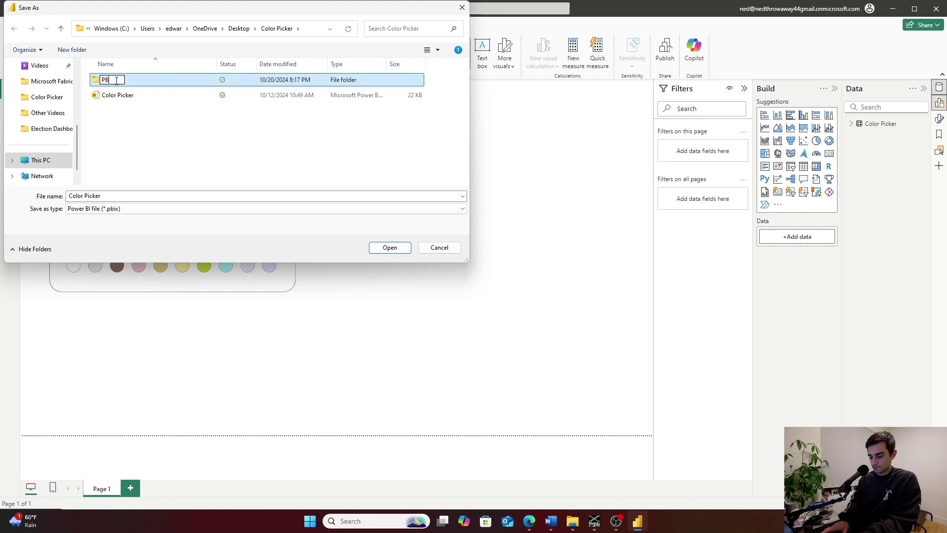
pyautogui.press('Return')
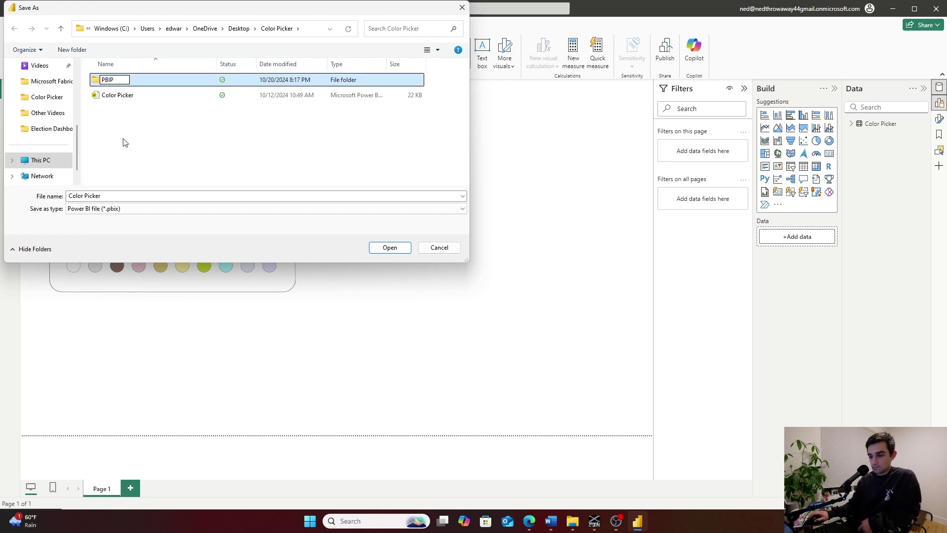
# Step: Save the report as Color Picker in the PBIP folder with the type Power BI project files (*.pbip)
pyautogui.doubleClick(123, 80)
pyautogui.click(100, 228)
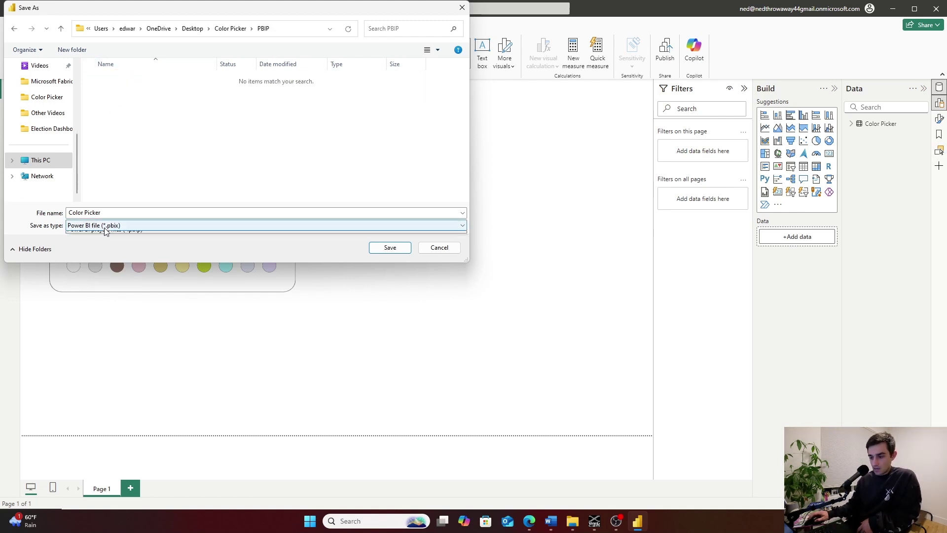
pyautogui.click(117, 251)
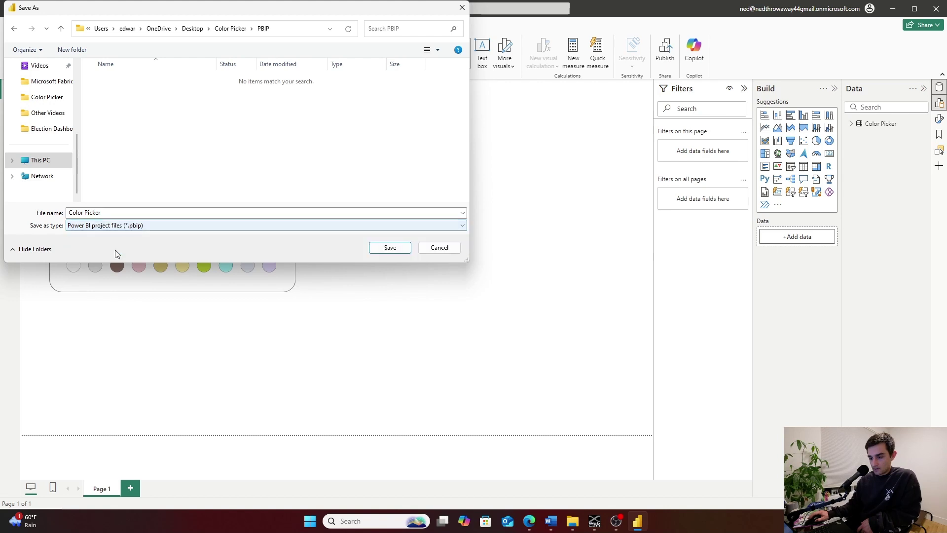
pyautogui.click(390, 248)
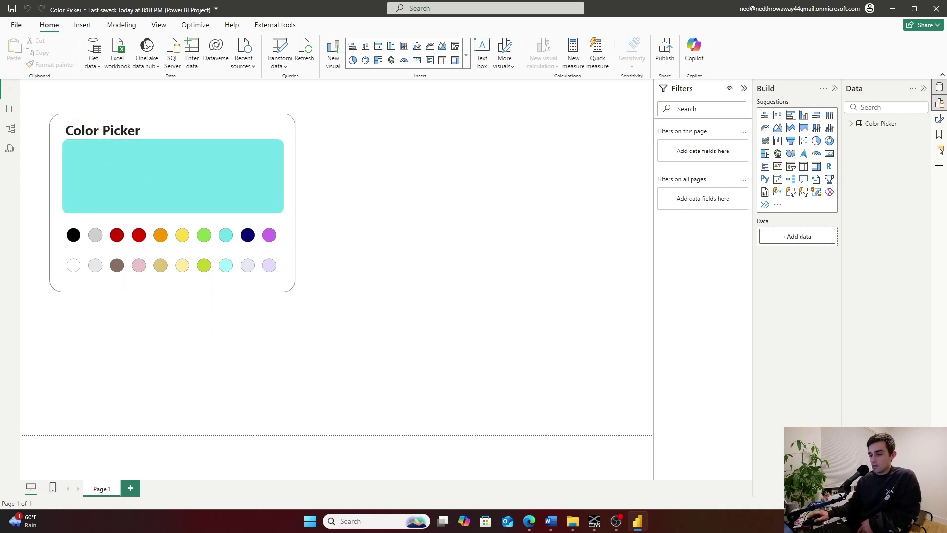
# Step: View the saved project's file, report and semantic model paths, and open the PBIP folder in File Explorer
pyautogui.click(212, 12)
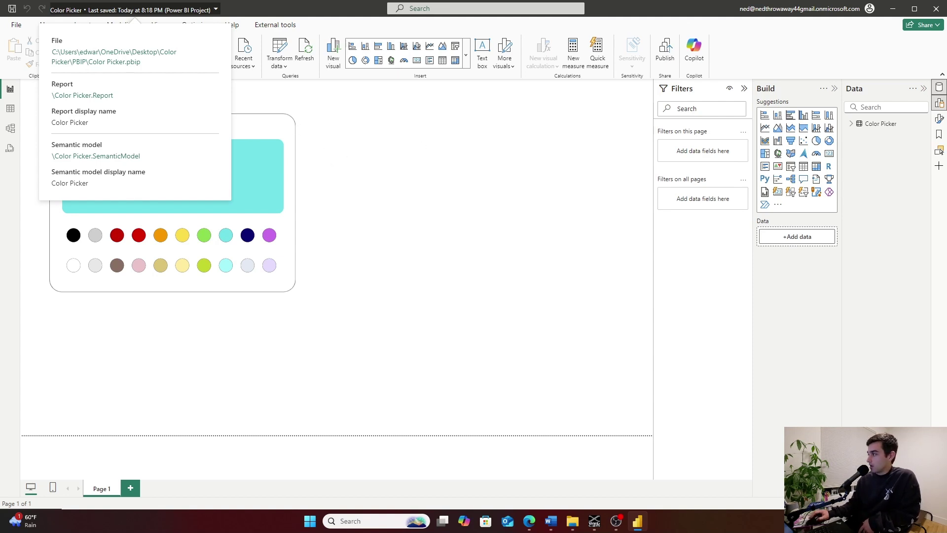
pyautogui.click(573, 521)
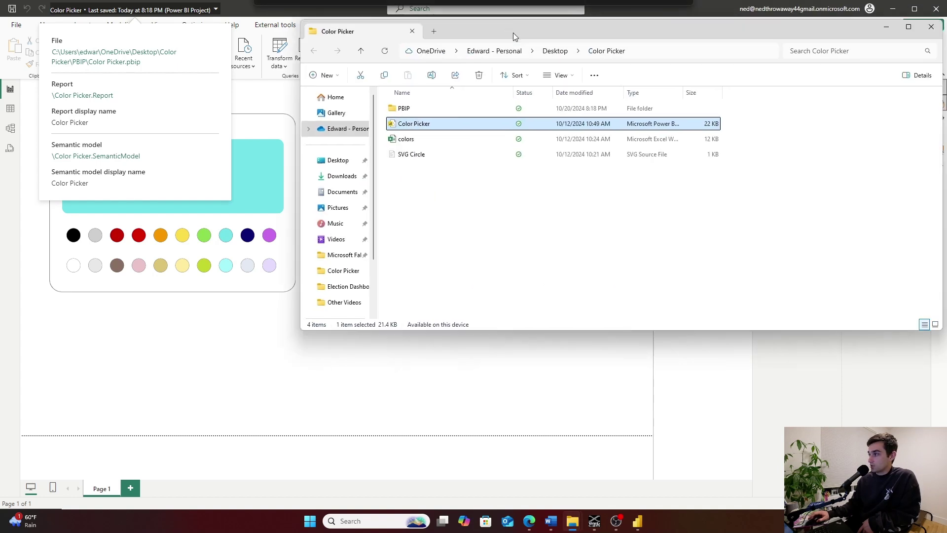
pyautogui.moveTo(514, 30); pyautogui.dragTo(317, 61)
pyautogui.doubleClick(206, 138)
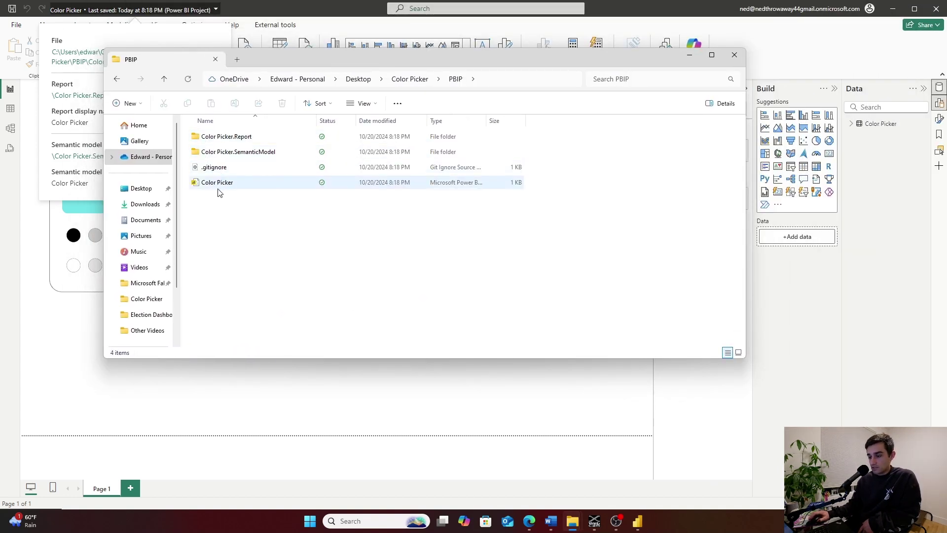
# Step: Examine the Color Picker project file, .gitignore and Color Picker.Report folder, widening the Type column to read the full file types
pyautogui.click(227, 185)
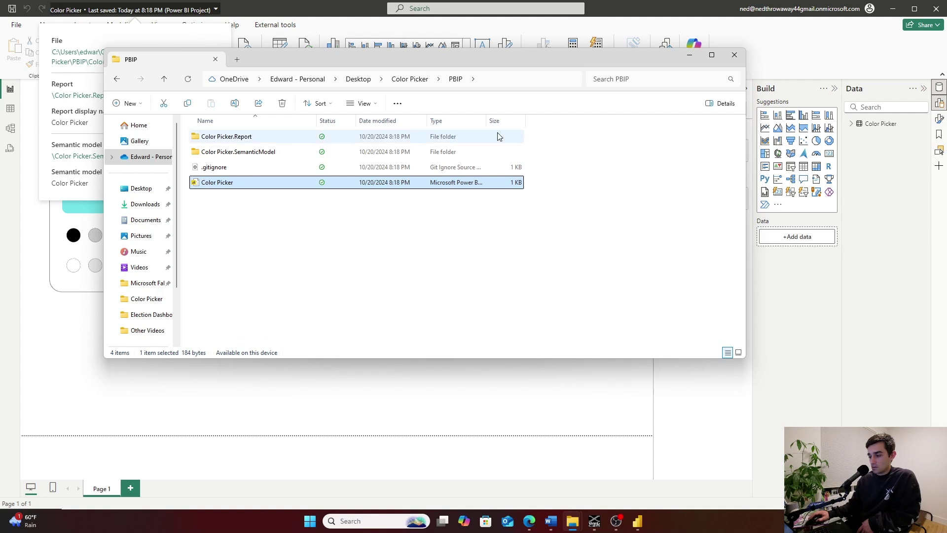
pyautogui.moveTo(486, 120); pyautogui.dragTo(554, 127)
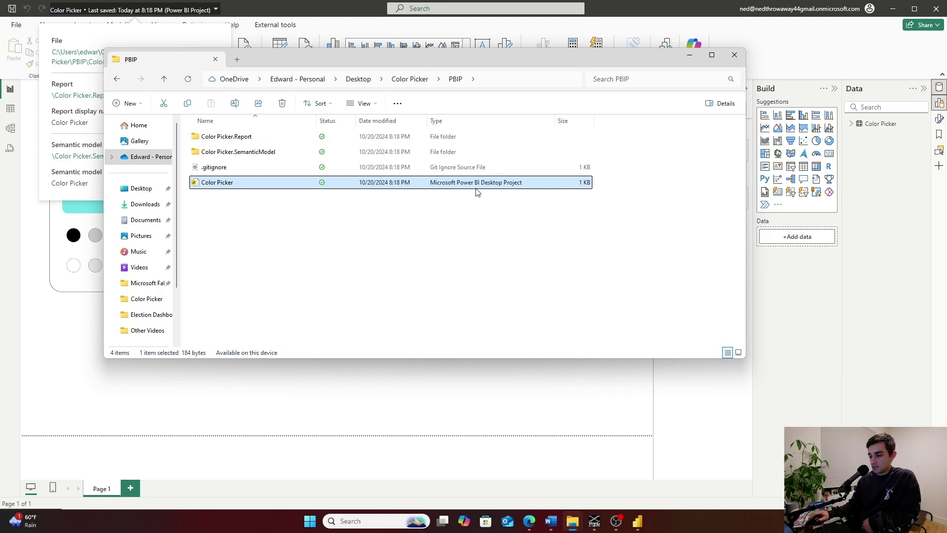
pyautogui.click(225, 168)
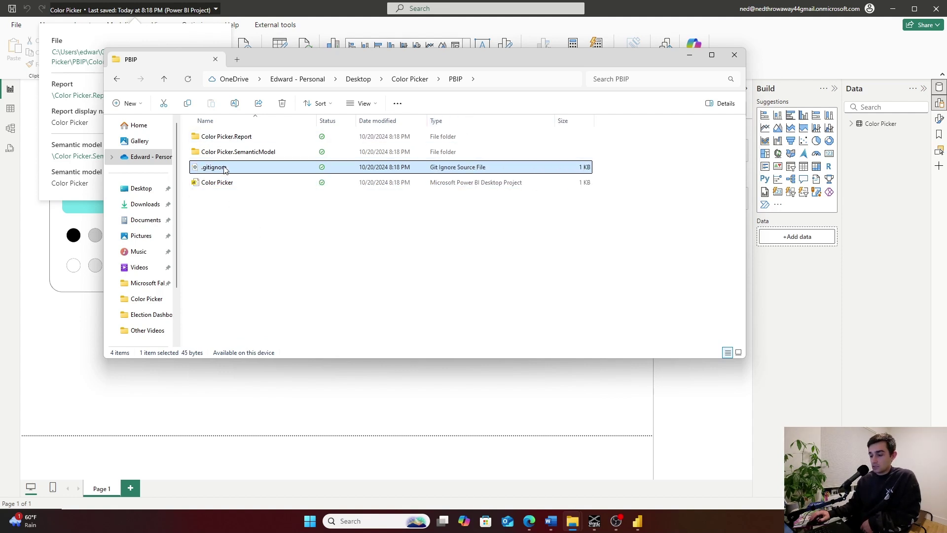
pyautogui.click(230, 138)
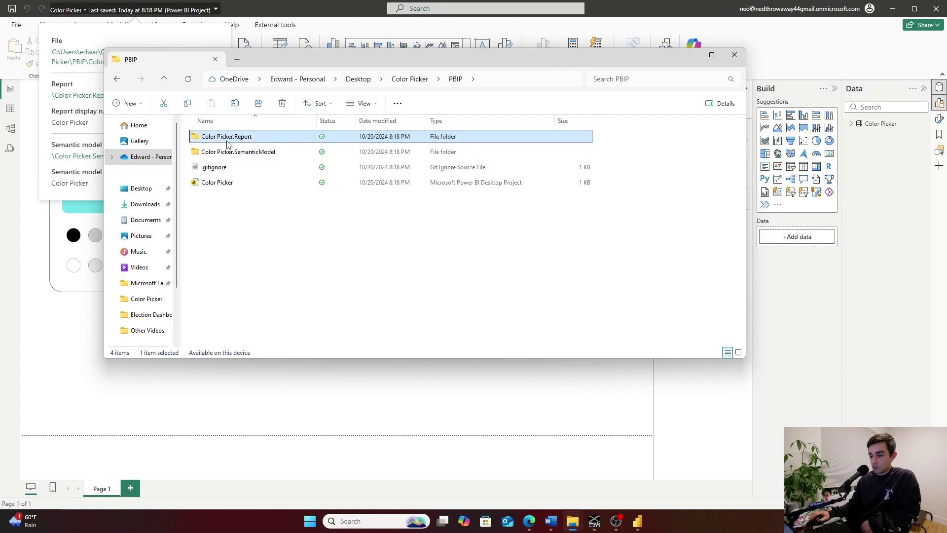
# Step: Examine the PBIP folder's Color Picker.SemanticModel and Color Picker.Report folders, Color Picker project file and .gitignore file
pyautogui.click(234, 154)
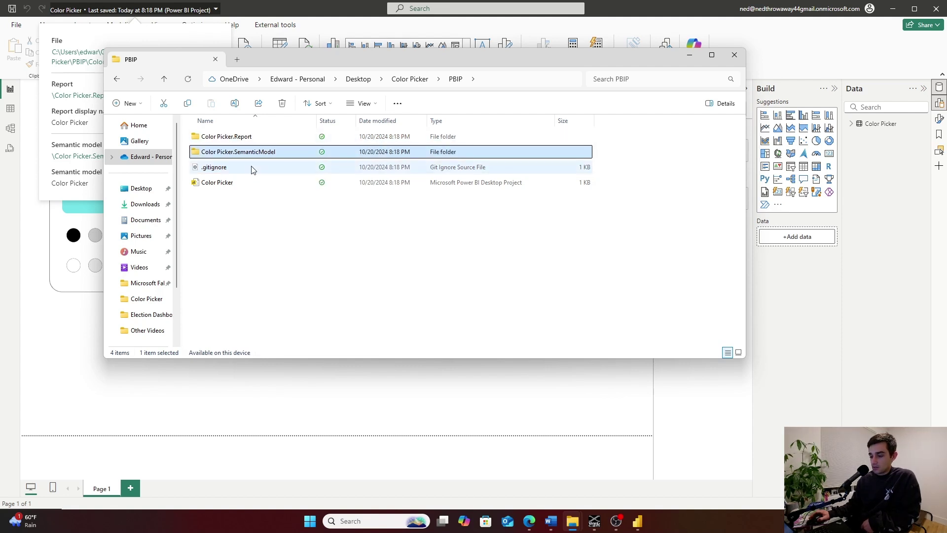
pyautogui.click(207, 185)
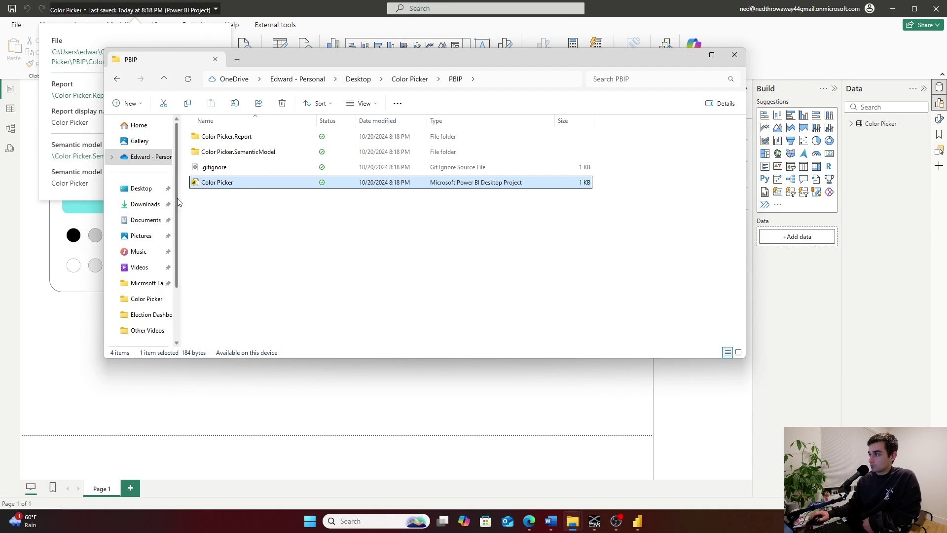
pyautogui.click(218, 168)
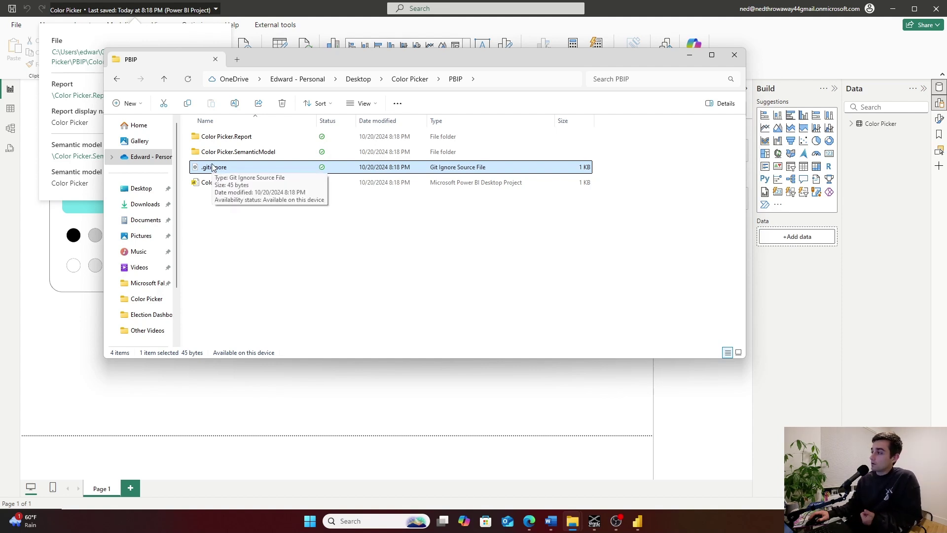
pyautogui.click(551, 521)
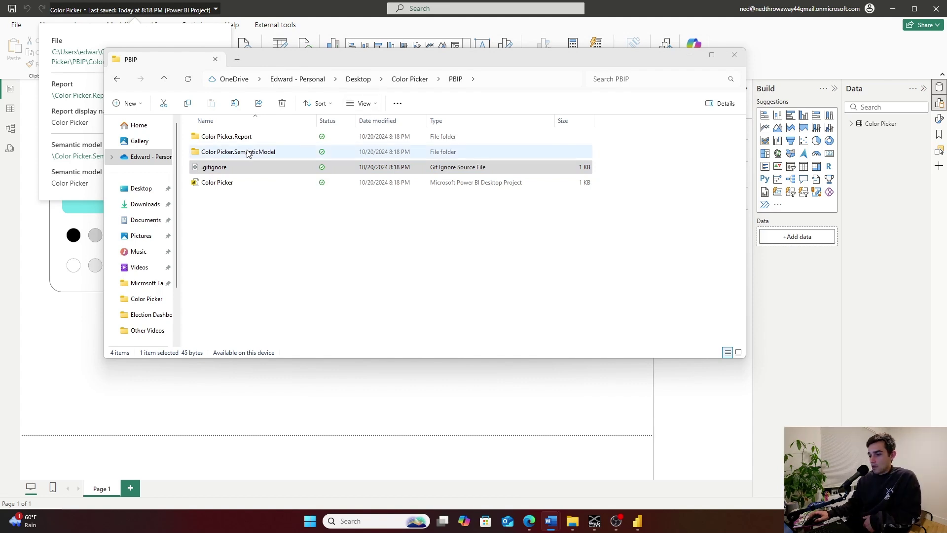
pyautogui.click(232, 139)
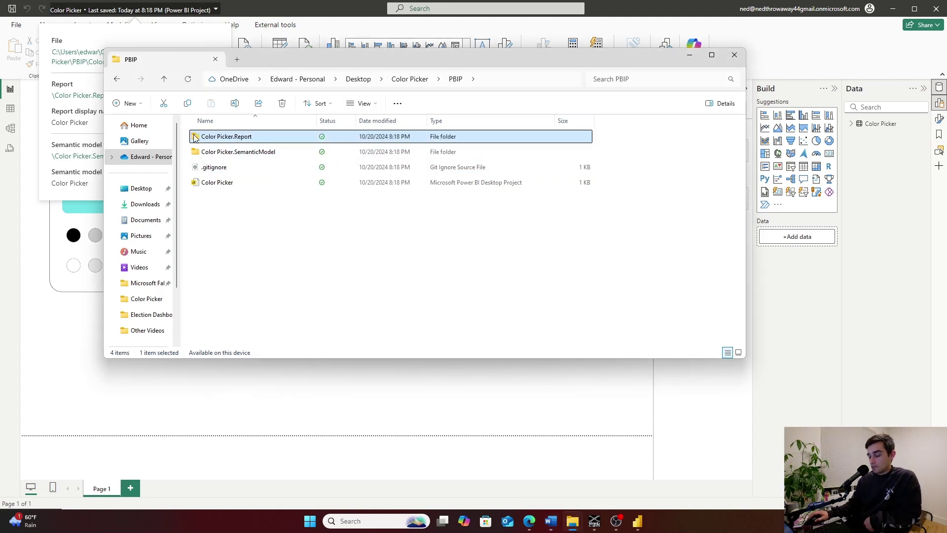
pyautogui.click(217, 155)
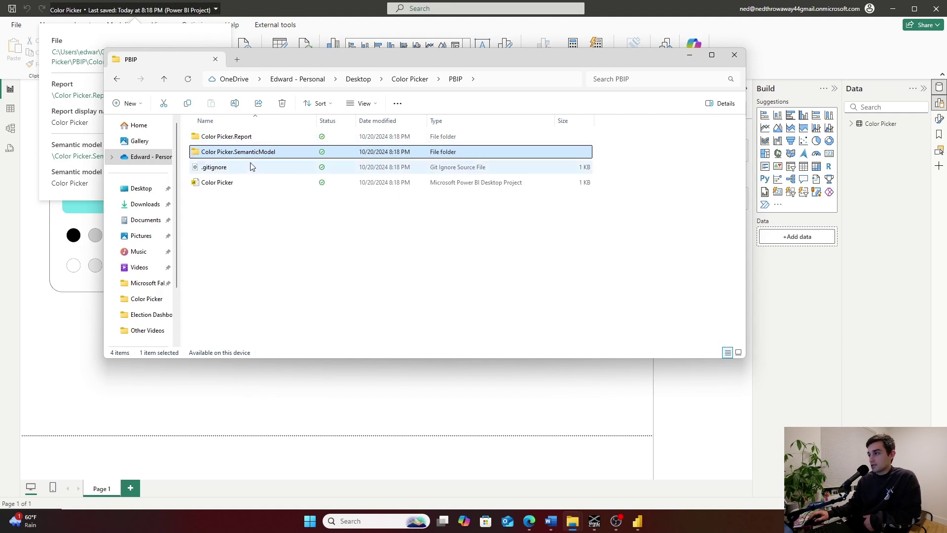
# Step: Open the Color Picker.Report folder, widen the Type column, and check the definition report file and .platform file
pyautogui.click(229, 141)
pyautogui.doubleClick(229, 141)
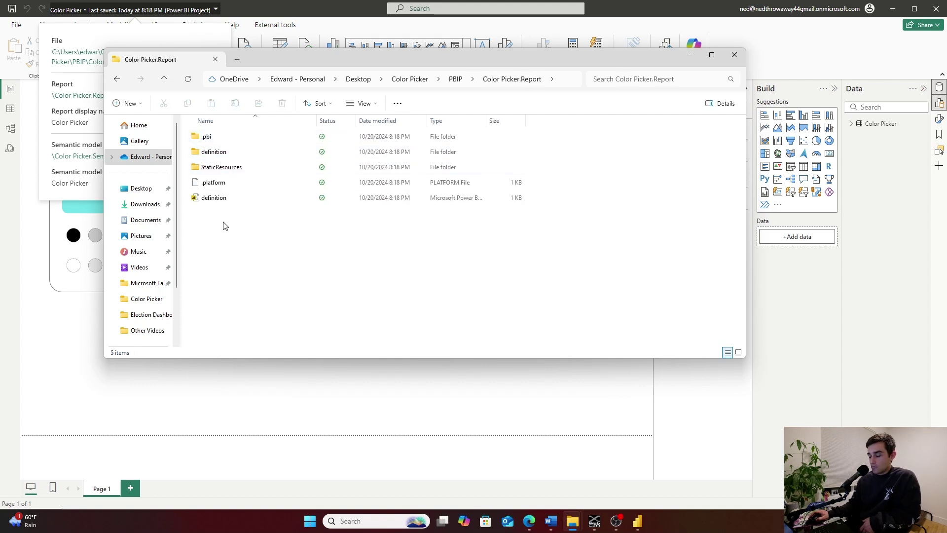
pyautogui.moveTo(487, 121); pyautogui.dragTo(571, 125)
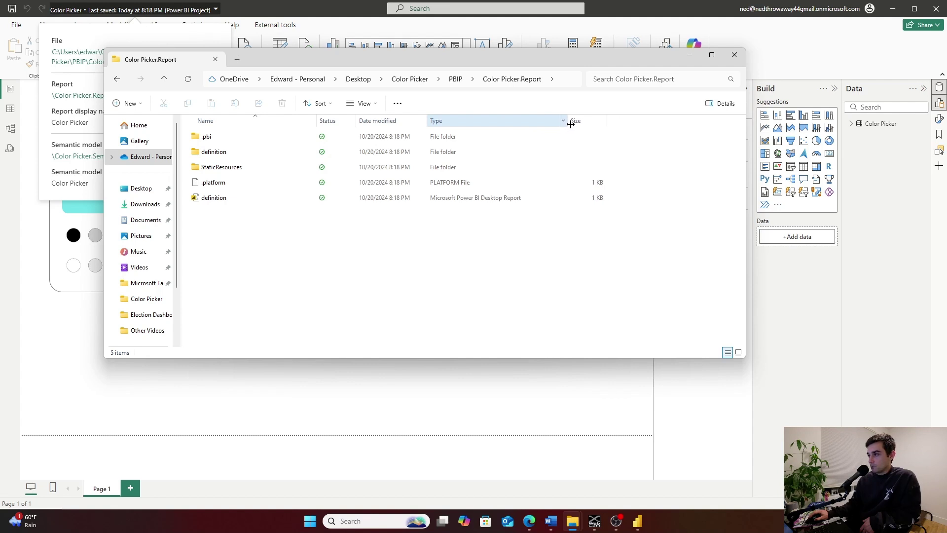
pyautogui.click(208, 202)
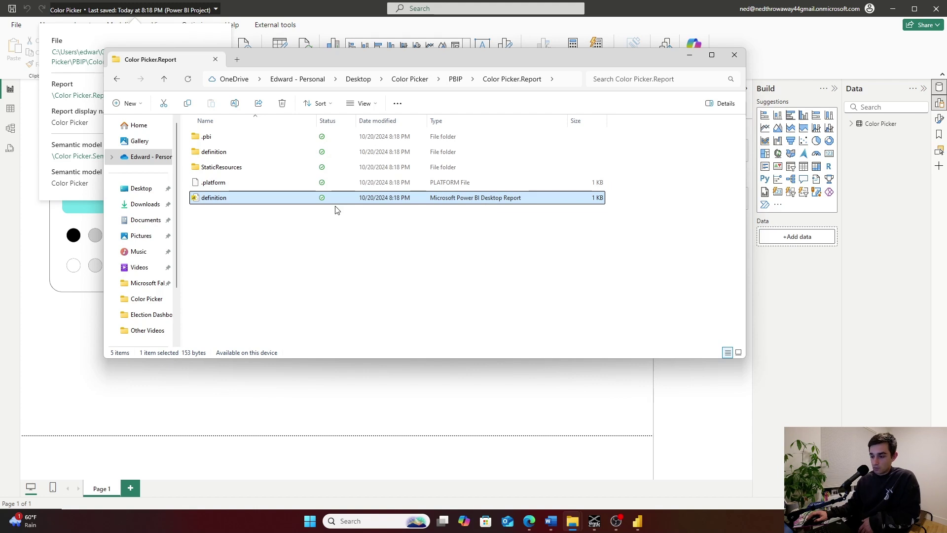
pyautogui.click(220, 187)
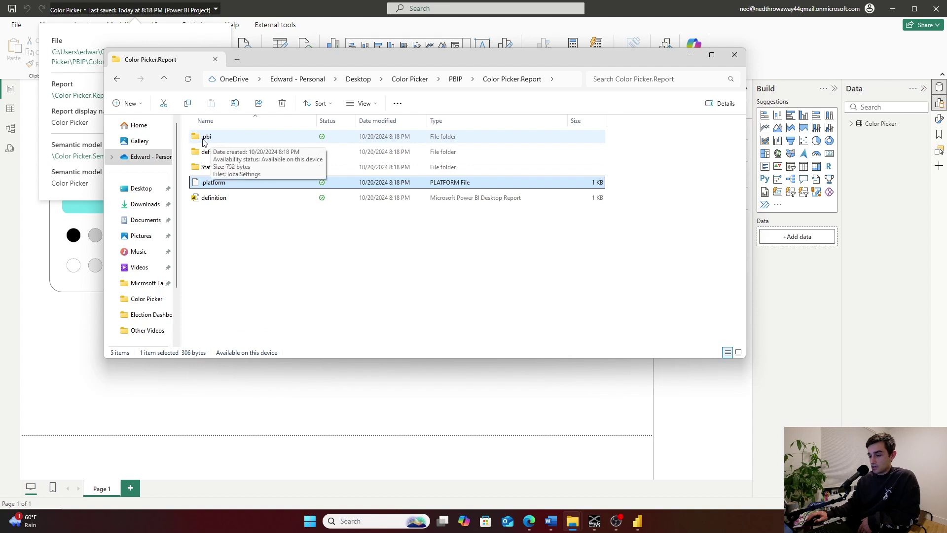
# Step: Open the .pbi folder to check its localSettings JSON file, and return to the Color Picker.Report folder
pyautogui.doubleClick(206, 138)
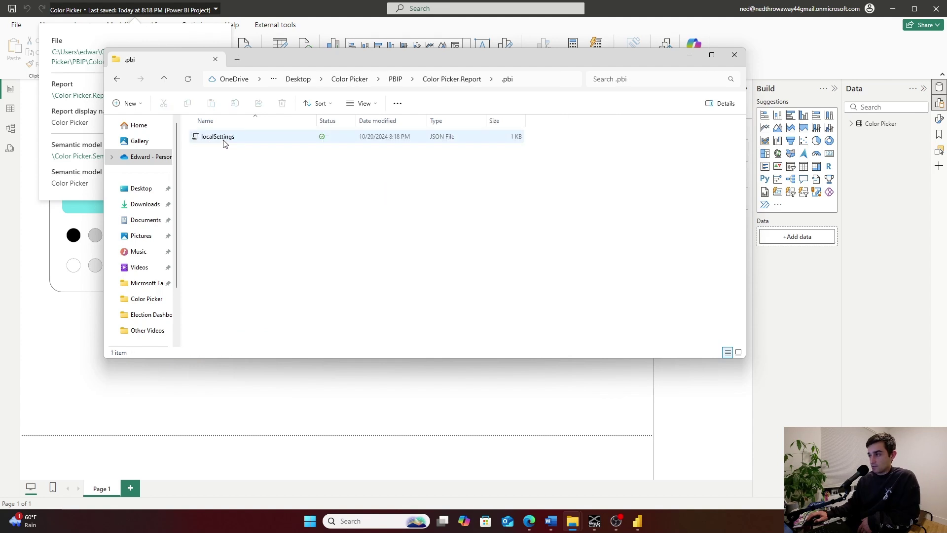
pyautogui.click(229, 143)
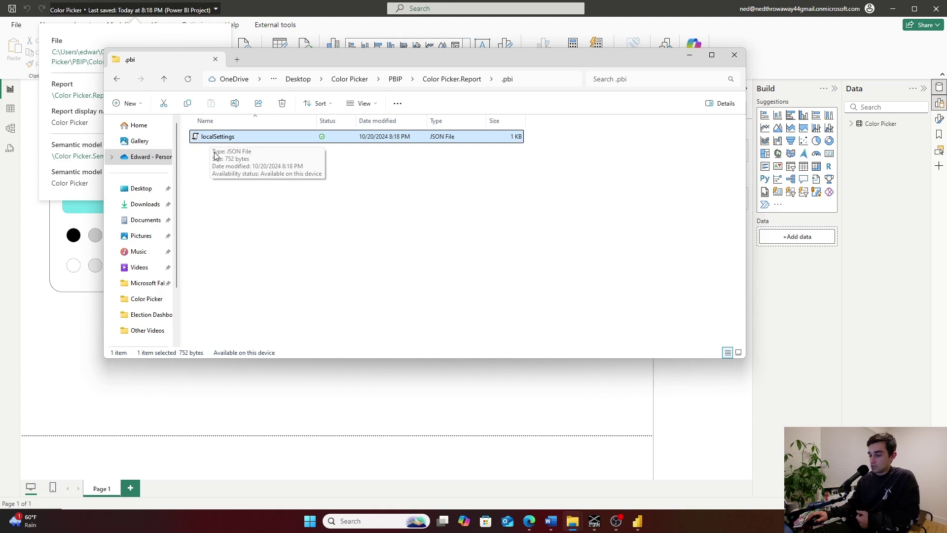
pyautogui.click(455, 80)
# Step: Open the report's definition folder, check the report JSON file, and go into the pages folder
pyautogui.doubleClick(206, 153)
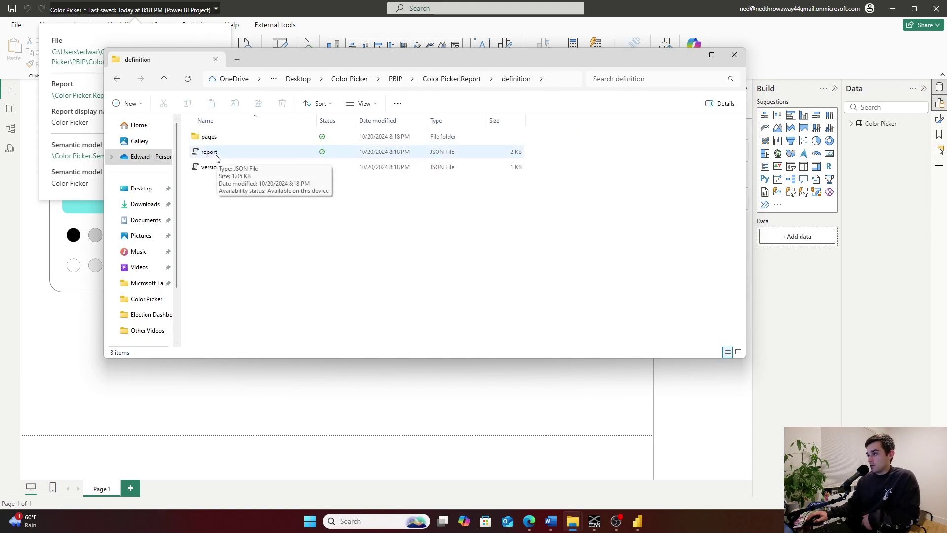
pyautogui.click(211, 152)
pyautogui.doubleClick(212, 137)
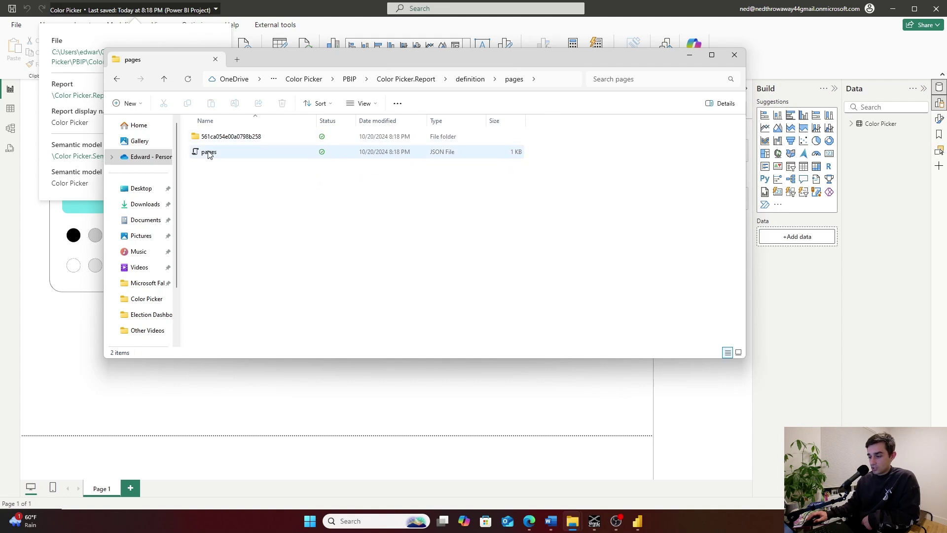
# Step: Open the pages JSON file in Visual Studio and read through its pageOrder and activePageName entries
pyautogui.doubleClick(210, 152)
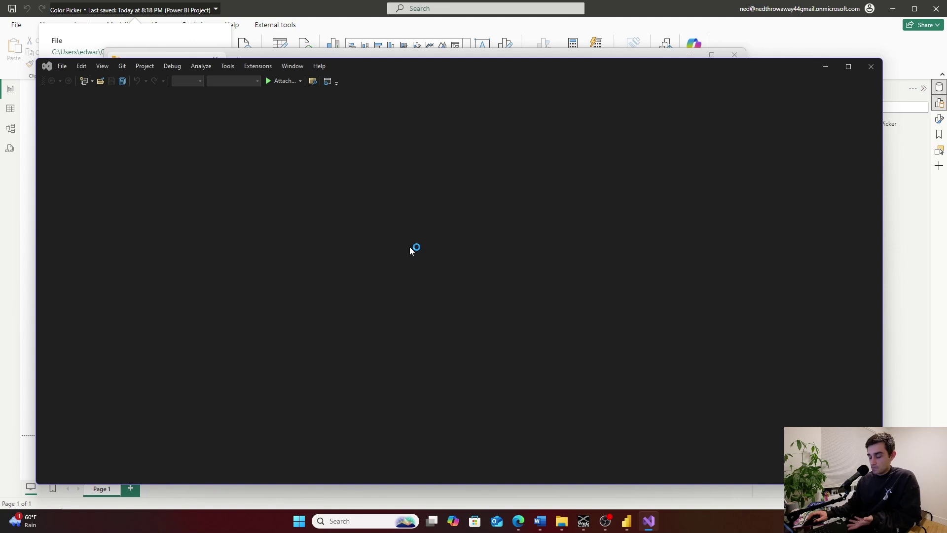
pyautogui.click(283, 188)
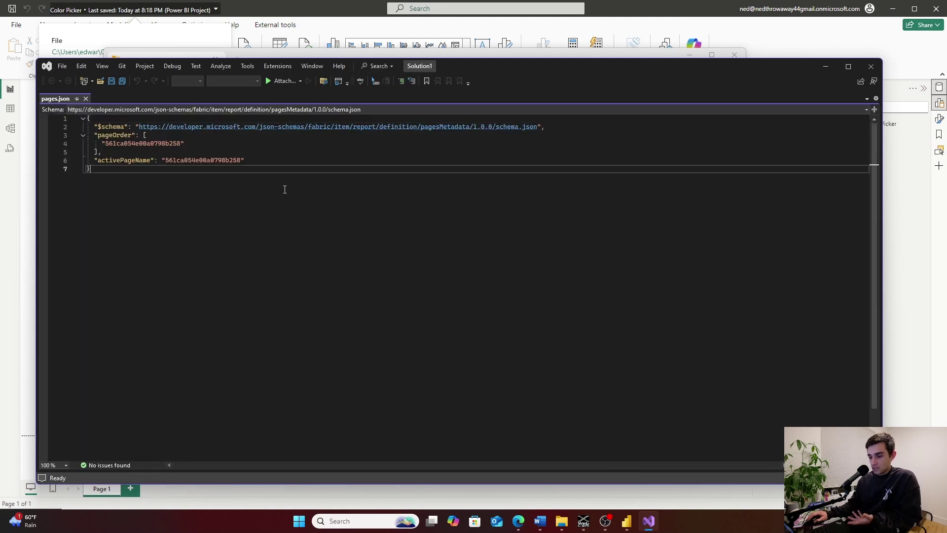
pyautogui.press('Up')
pyautogui.press('Up')
pyautogui.press('Up')
pyautogui.press('Up')
pyautogui.press('Down')
pyautogui.press('Down')
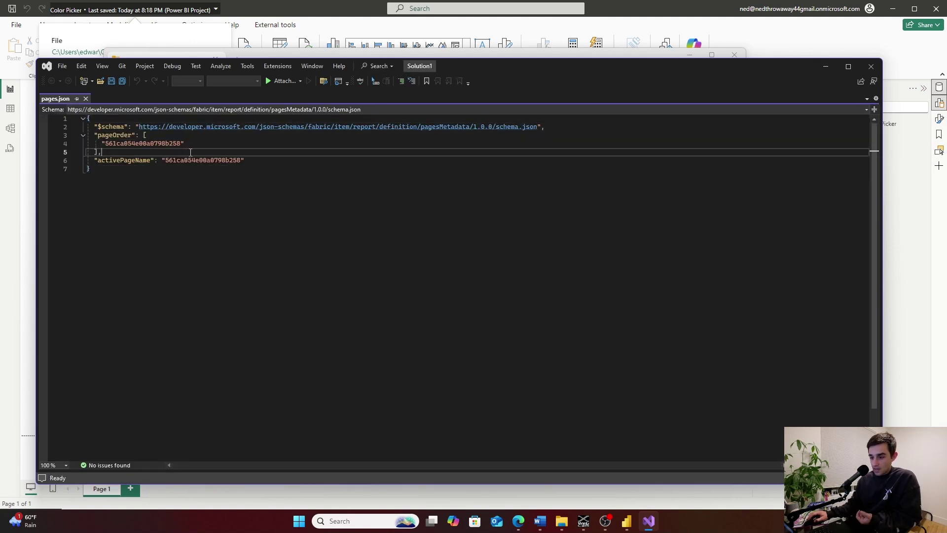
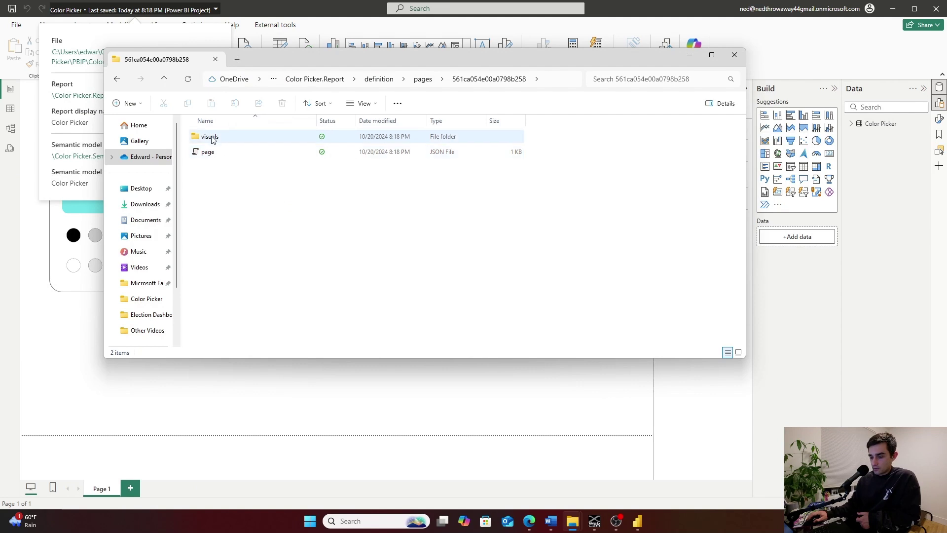
# Step: Open the page JSON file from the page's folder, inspect its displayName, height and width entries, and close the editor
pyautogui.doubleClick(207, 152)
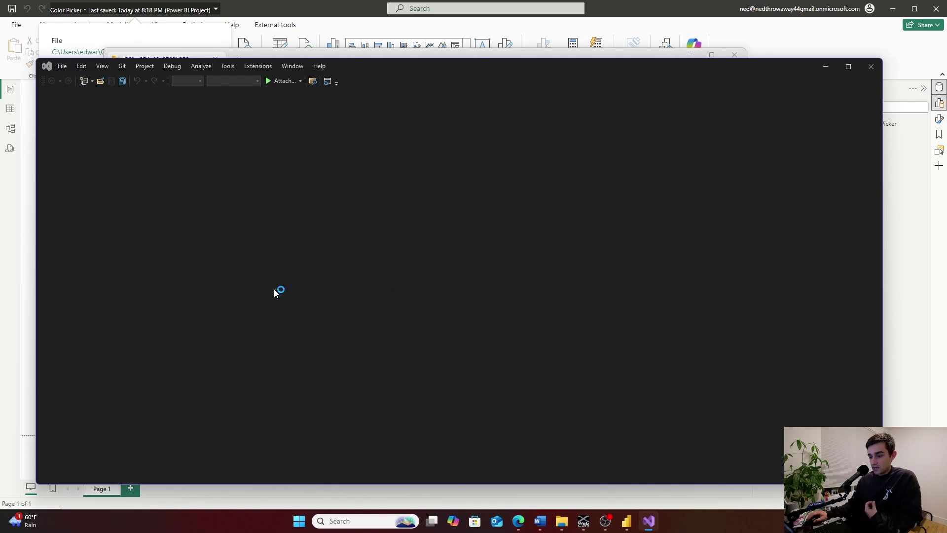
pyautogui.click(176, 150)
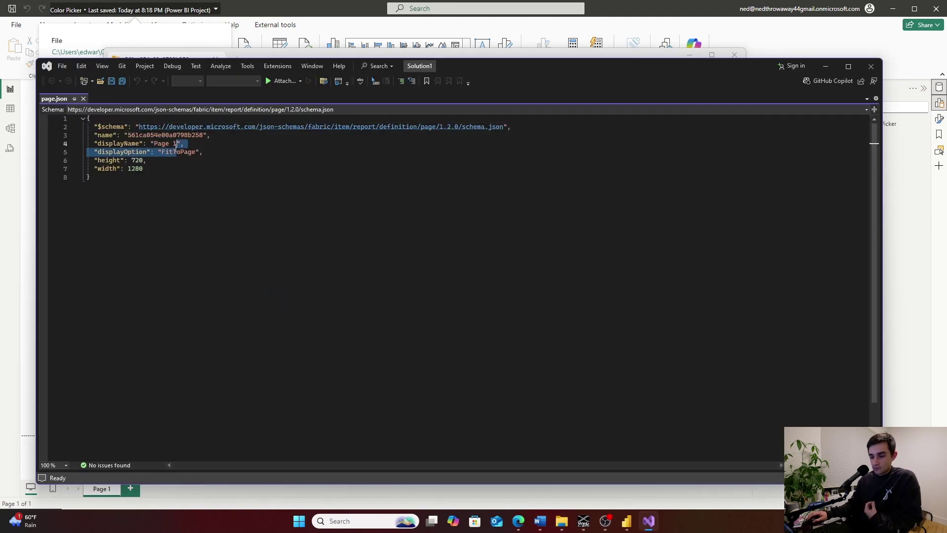
pyautogui.click(159, 143)
pyautogui.moveTo(154, 143); pyautogui.dragTo(179, 143)
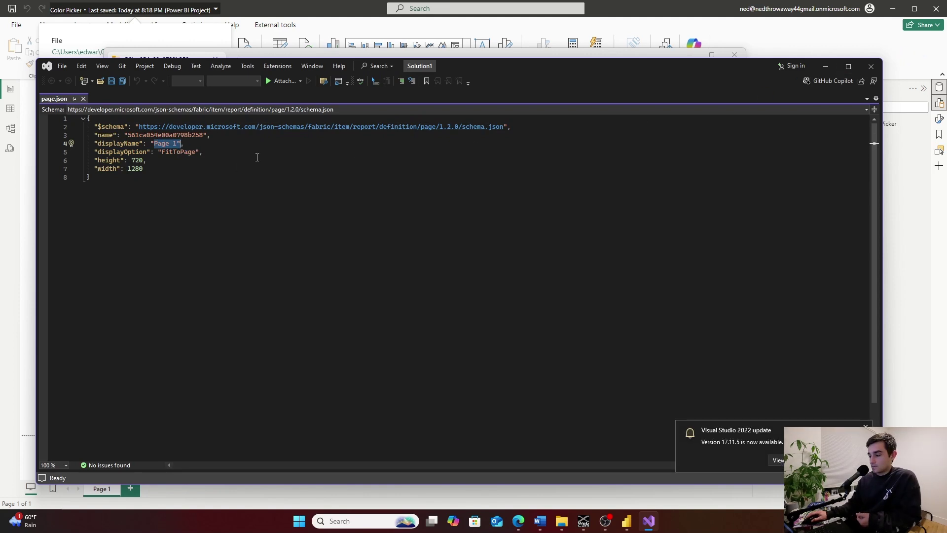
pyautogui.moveTo(143, 169); pyautogui.dragTo(85, 162)
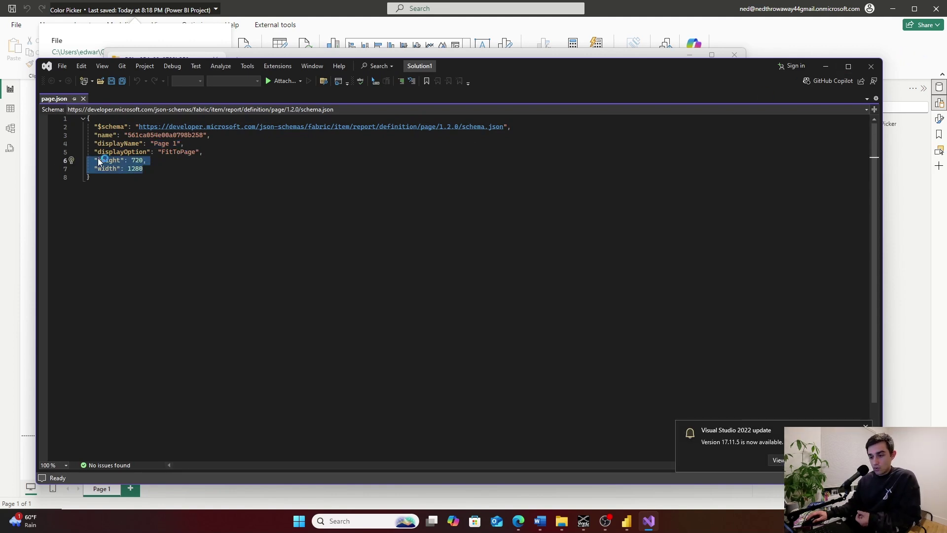
pyautogui.click(871, 66)
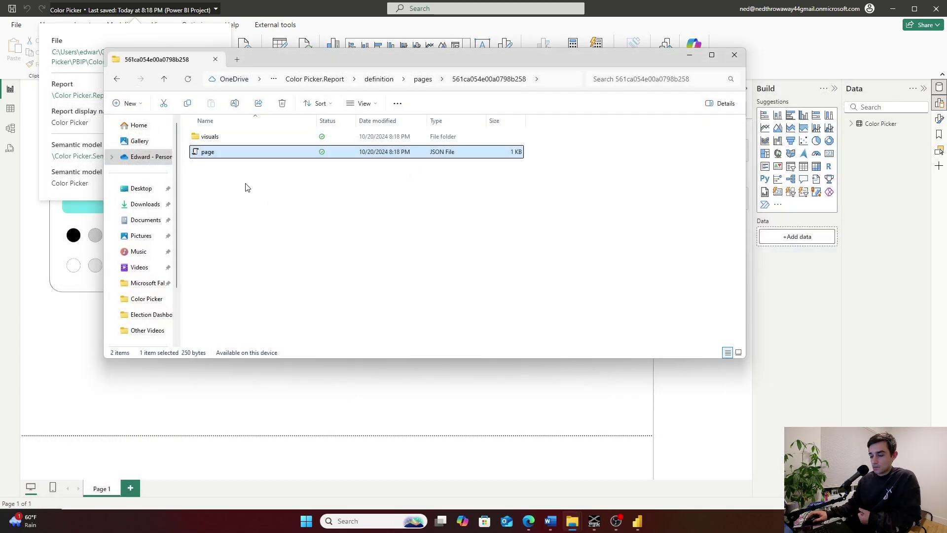
# Step: Open the visual JSON file in the visuals subfolder 242ed90d02900b16810b and read its name, position, shape and title properties
pyautogui.doubleClick(212, 138)
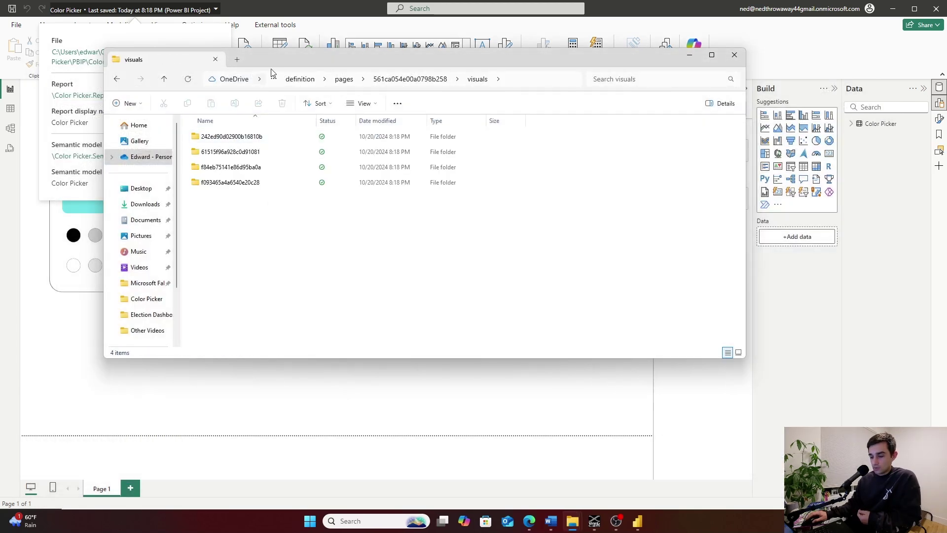
pyautogui.doubleClick(226, 140)
pyautogui.doubleClick(227, 139)
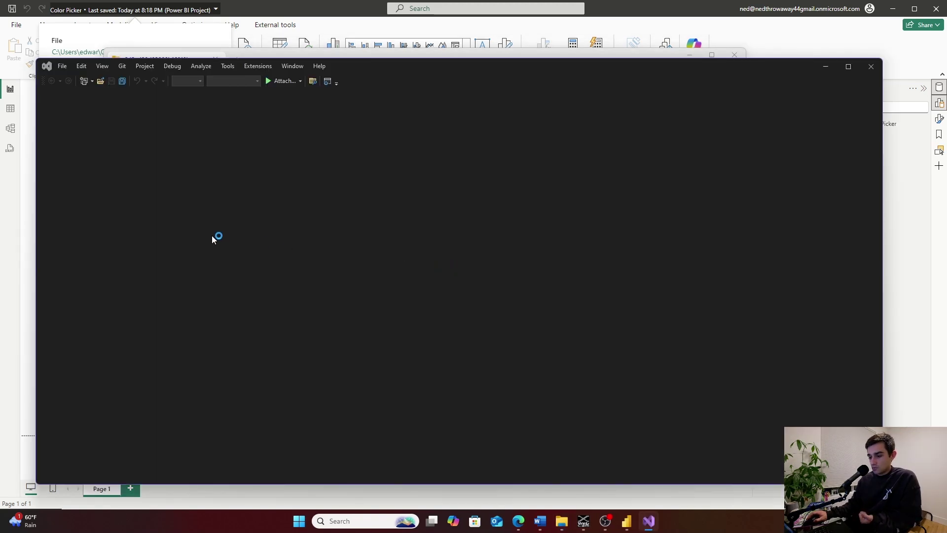
pyautogui.click(157, 161)
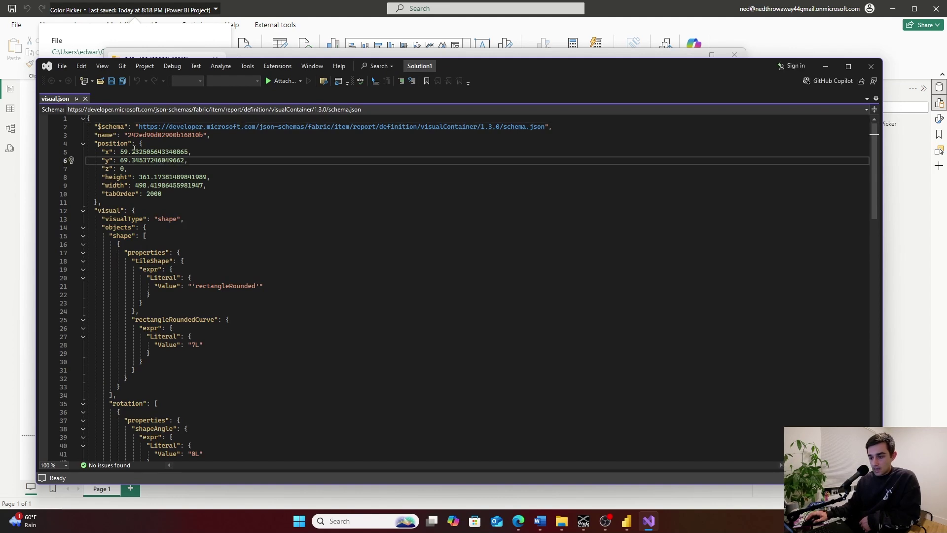
pyautogui.click(139, 137)
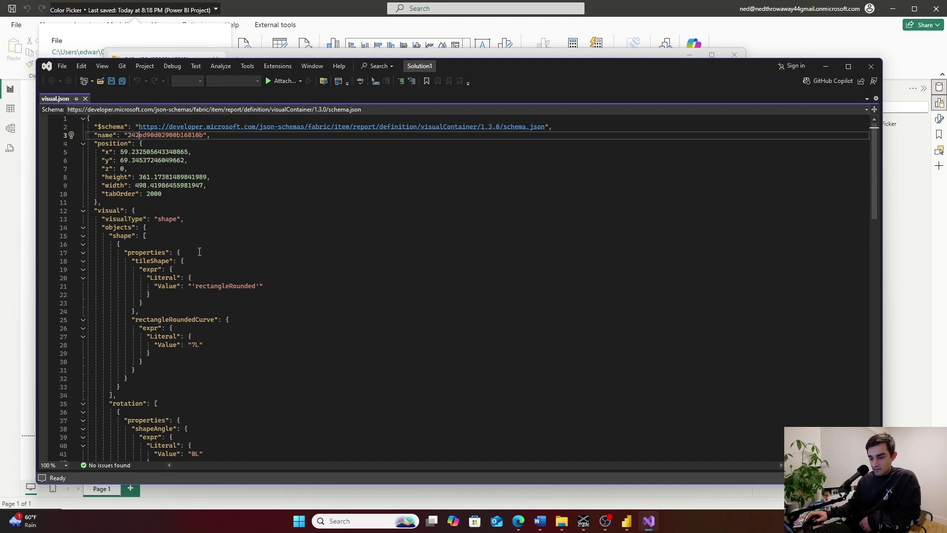
pyautogui.scroll(-9, 199, 251)
pyautogui.scroll(-14, 217, 258)
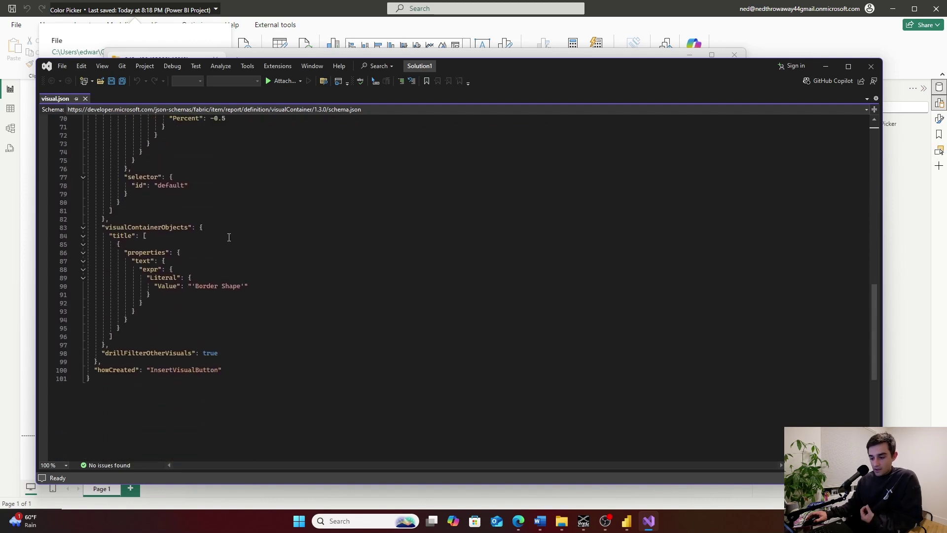
pyautogui.scroll(20, 182, 378)
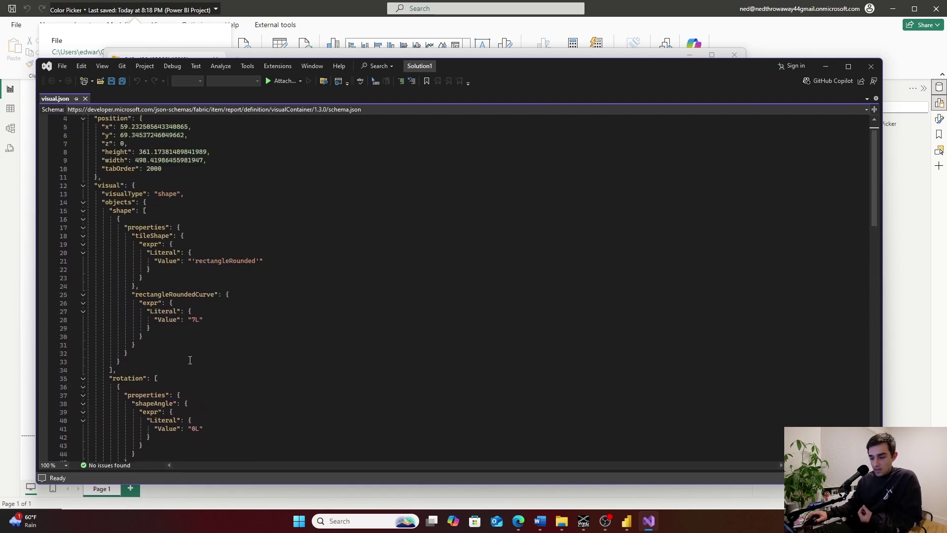
# Step: Switch to Power BI Desktop to view the border shape on the canvas, minimize it, and close the visual.json editor
pyautogui.click(20, 225)
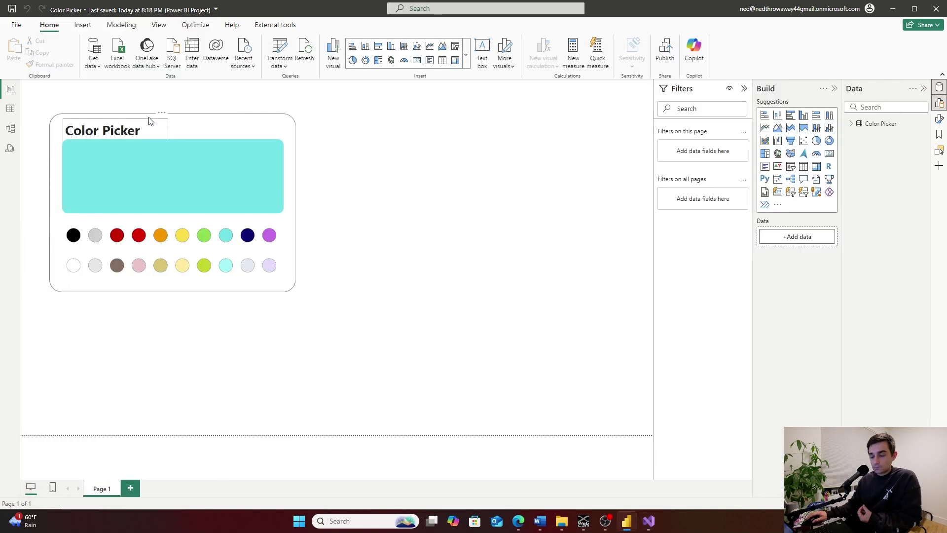
pyautogui.click(892, 9)
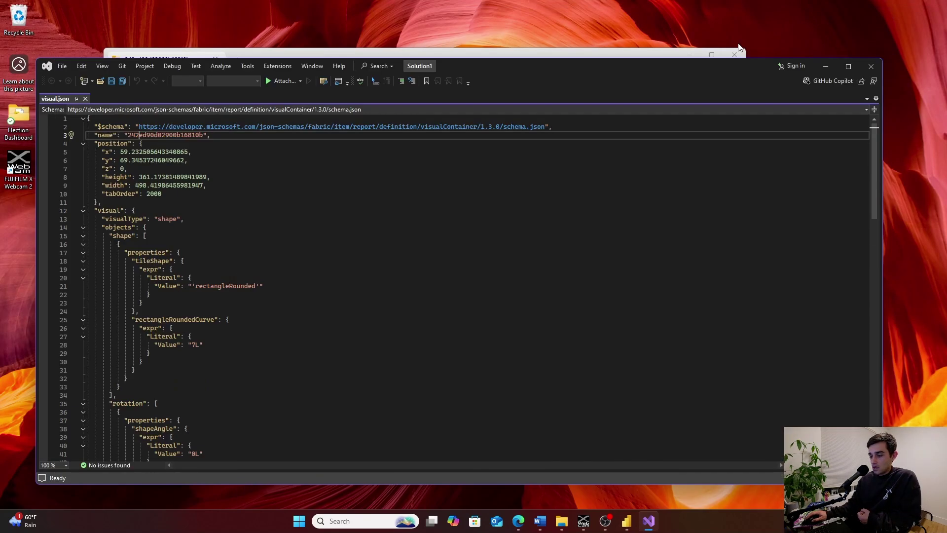
pyautogui.click(873, 65)
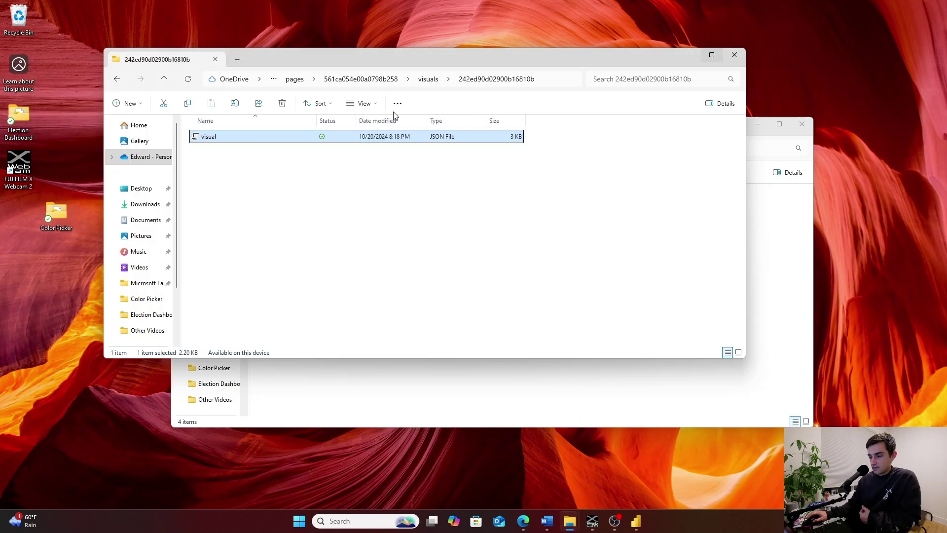
# Step: Navigate back from the visual's folder through the visuals and page folders to the pages folder
pyautogui.click(117, 80)
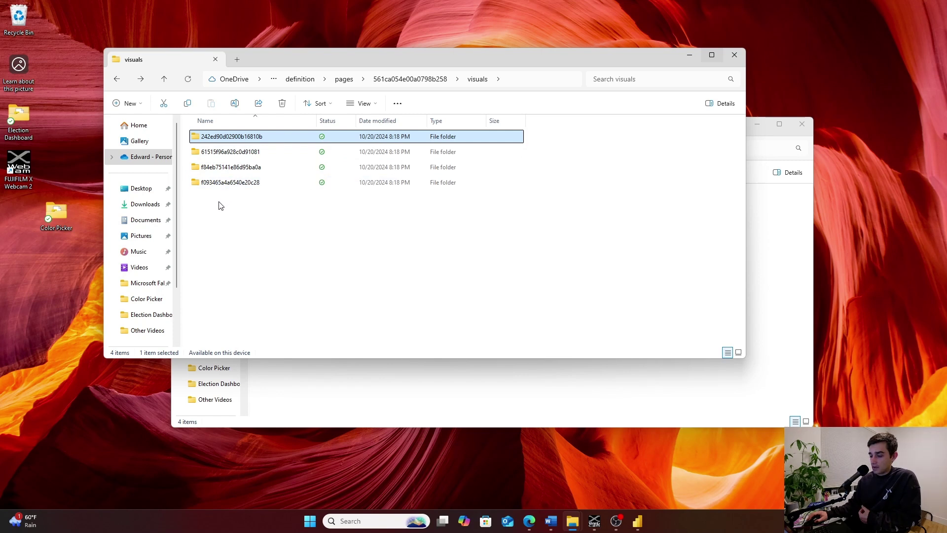
pyautogui.click(121, 82)
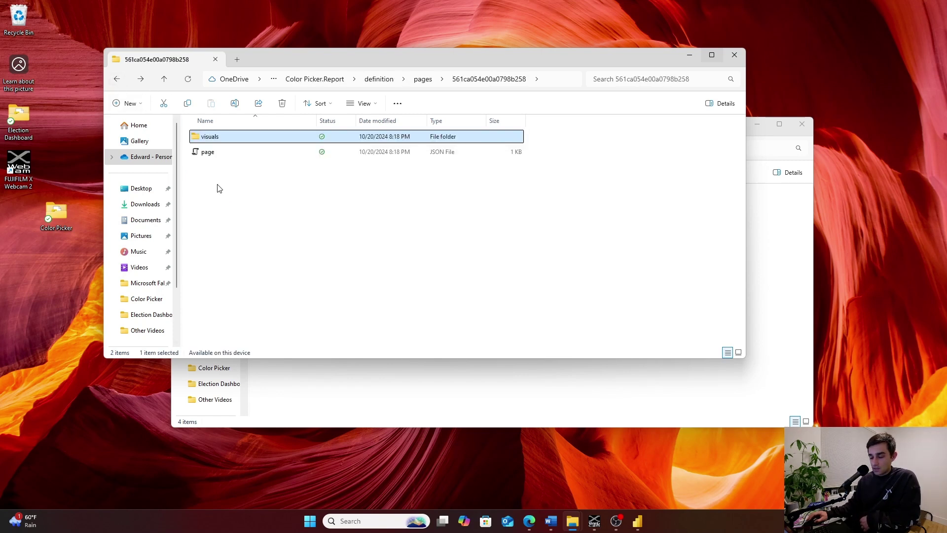
pyautogui.click(118, 83)
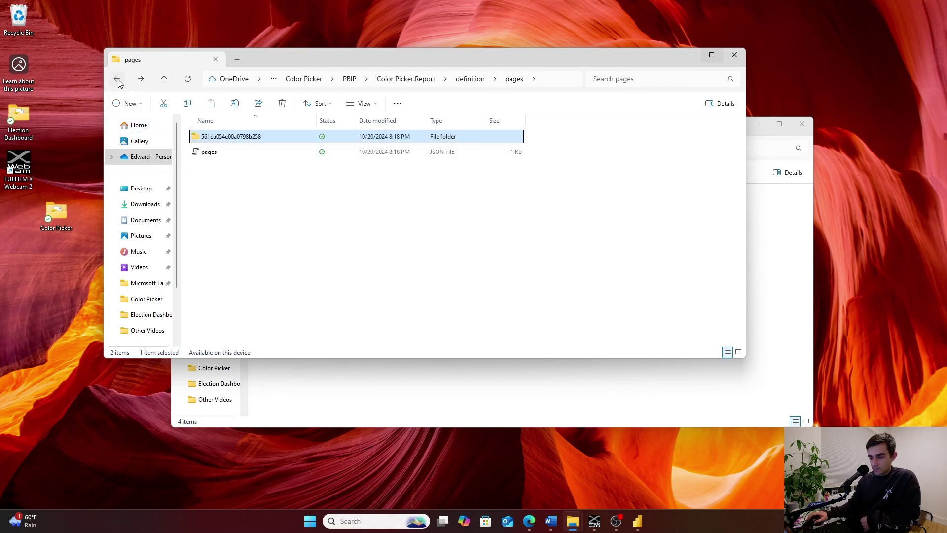
# Step: Return to the report's definition folder, open the version JSON file, inspect its schema and version entries, and close the editor
pyautogui.click(208, 153)
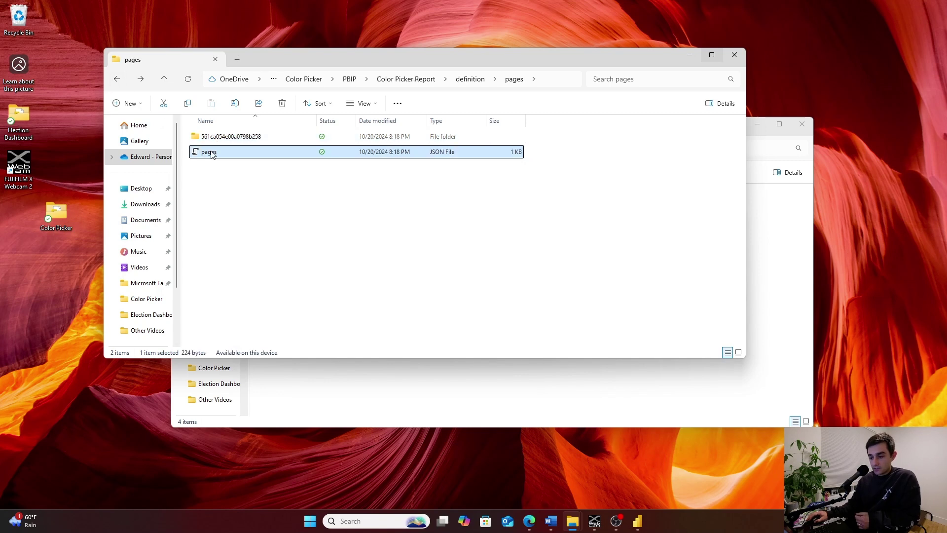
pyautogui.click(220, 139)
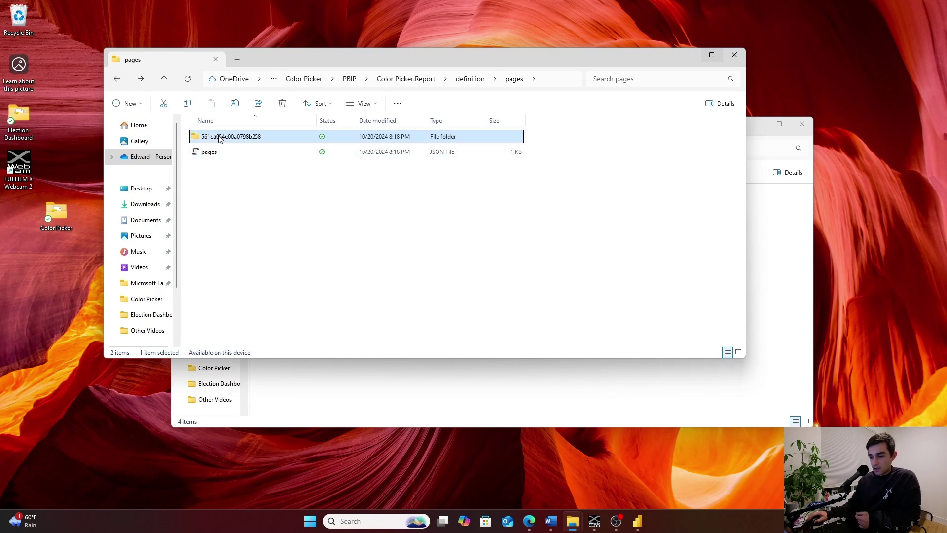
pyautogui.click(115, 81)
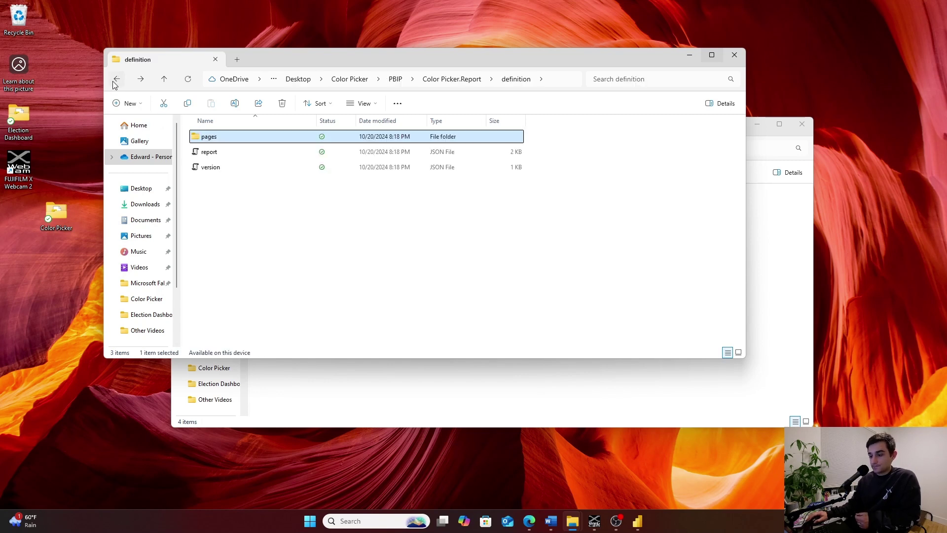
pyautogui.doubleClick(208, 170)
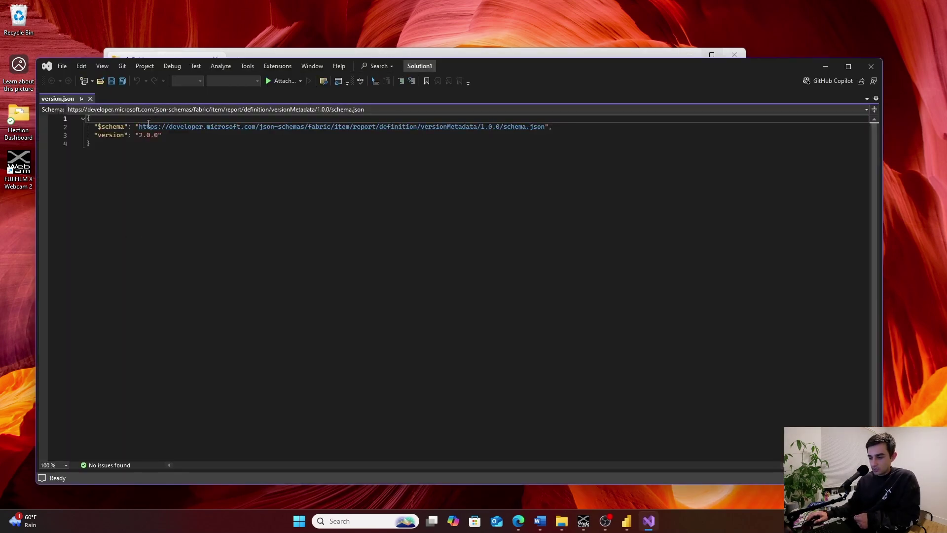
pyautogui.click(141, 154)
pyautogui.hotkey('ctrl', 'a')
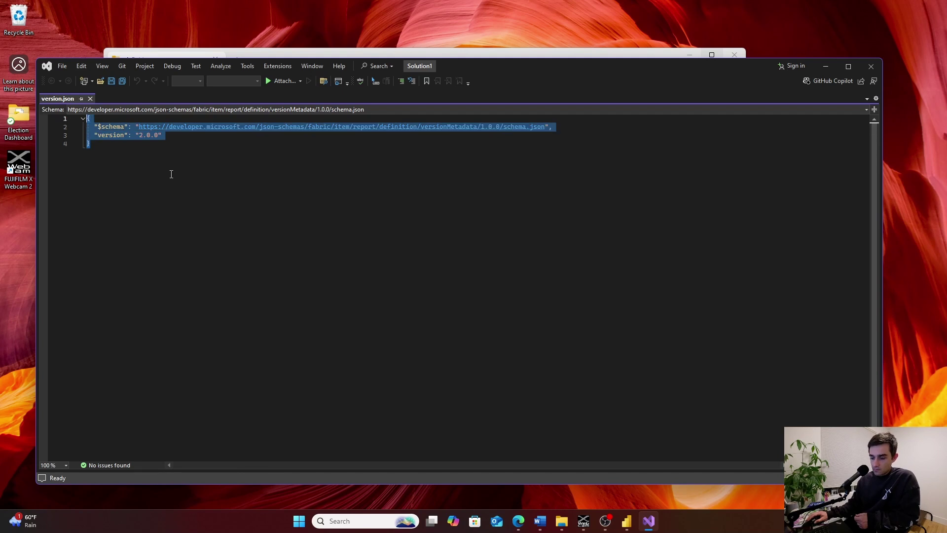
pyautogui.click(872, 66)
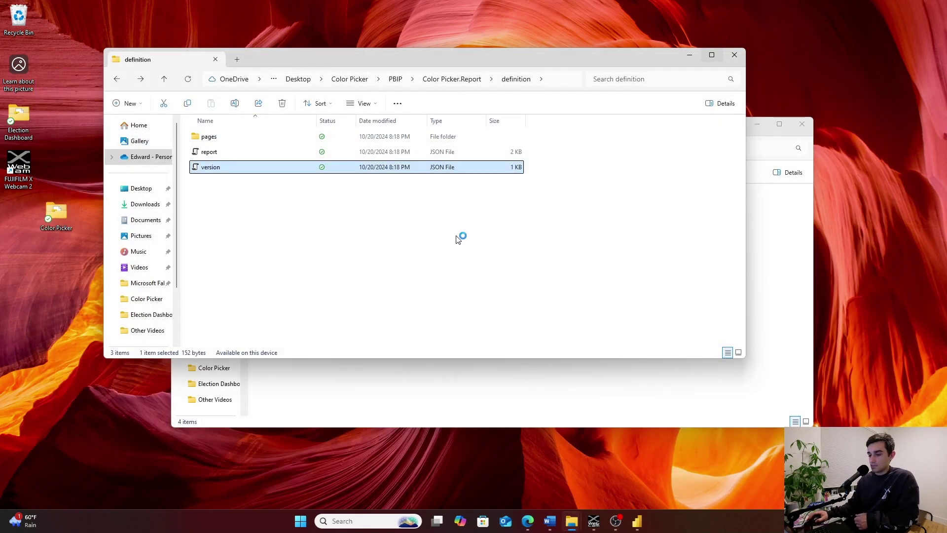
# Step: Go back to the Color Picker.Report folder and browse through StaticResources and SharedResources into the BaseThemes folder
pyautogui.click(116, 79)
pyautogui.moveTo(227, 172)
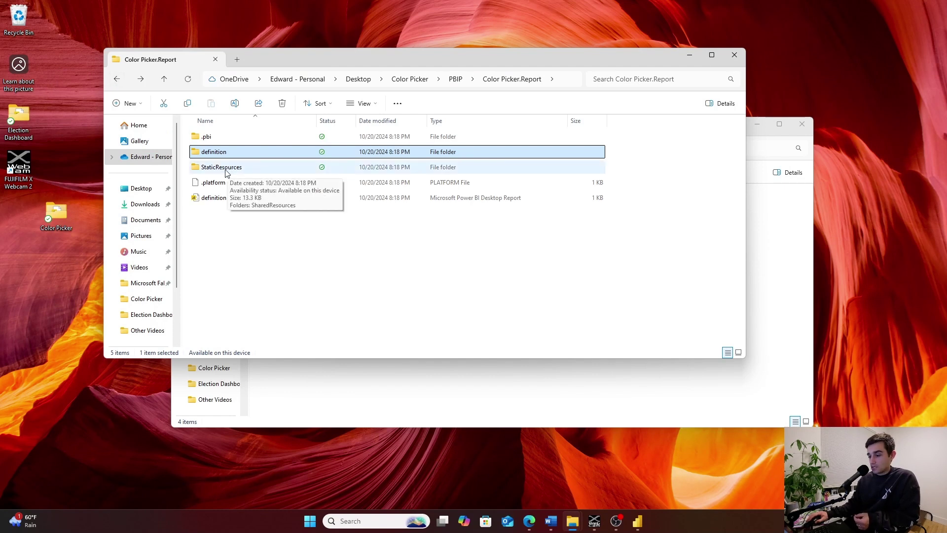
pyautogui.doubleClick(226, 168)
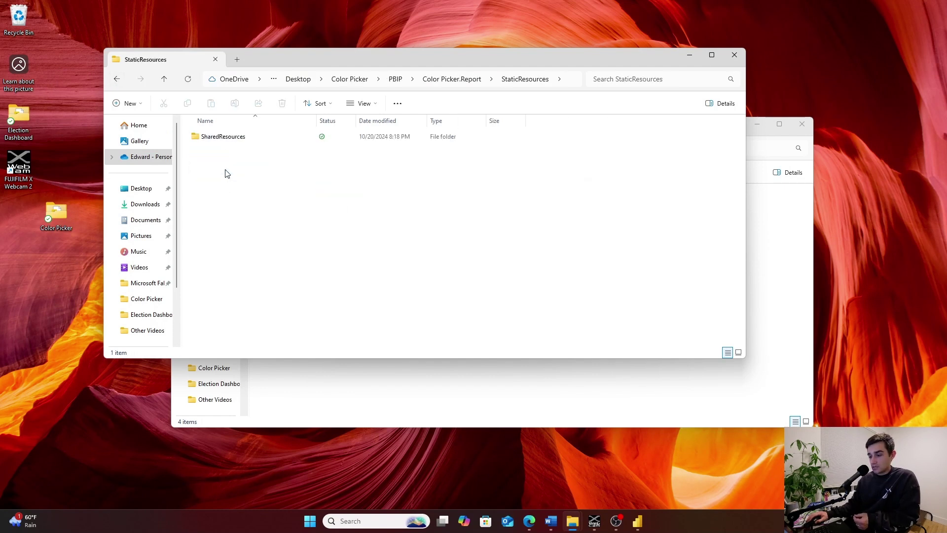
pyautogui.doubleClick(205, 140)
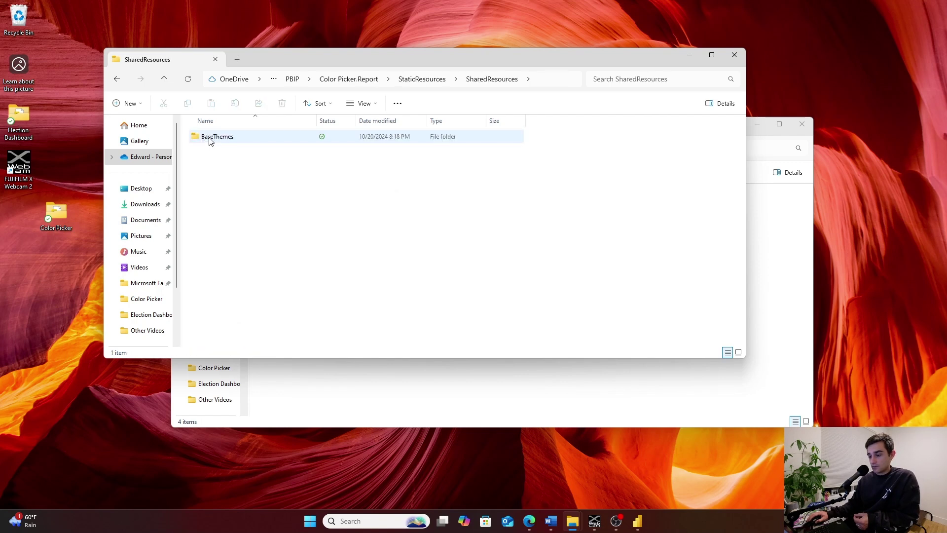
pyautogui.doubleClick(211, 141)
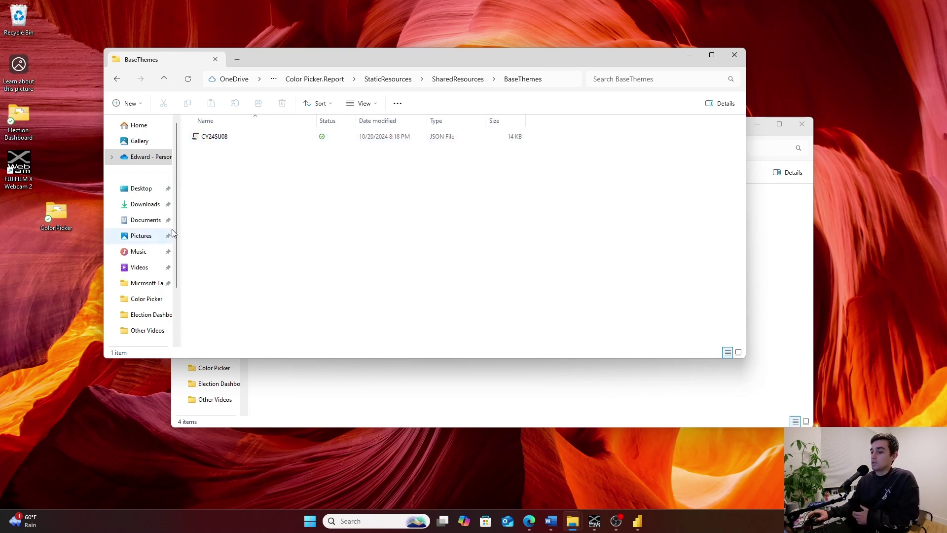
# Step: Return from BaseThemes to the Color Picker.Report folder and look at the localSettings JSON file in its .pbi folder
pyautogui.click(116, 81)
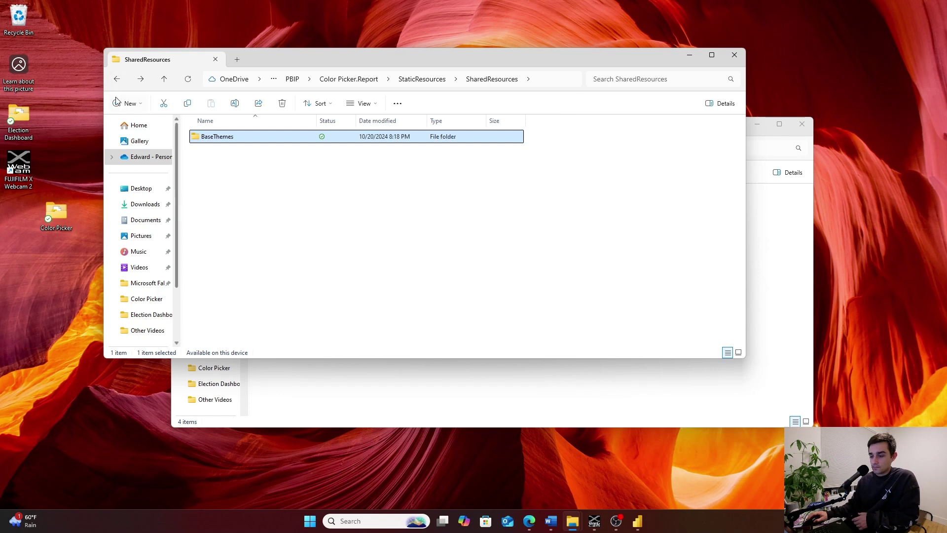
pyautogui.click(118, 82)
pyautogui.click(117, 80)
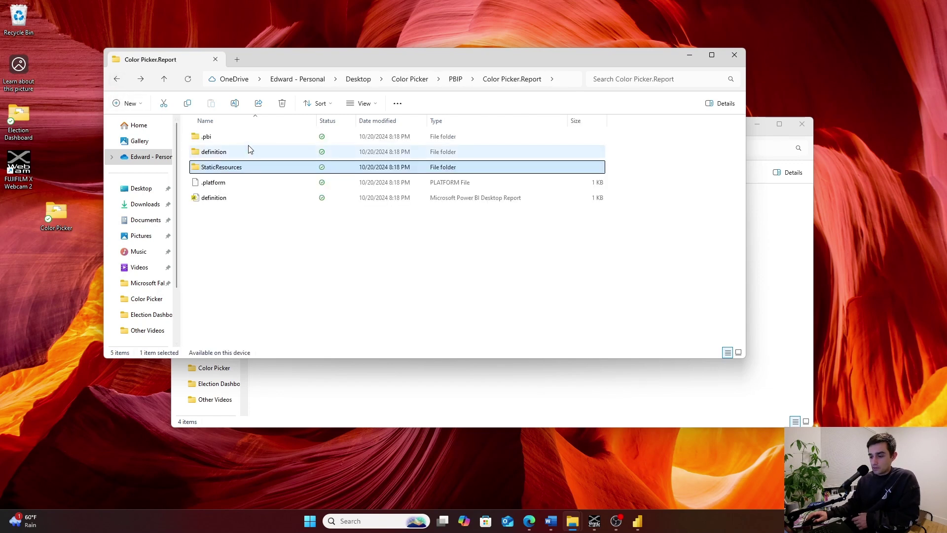
pyautogui.doubleClick(232, 136)
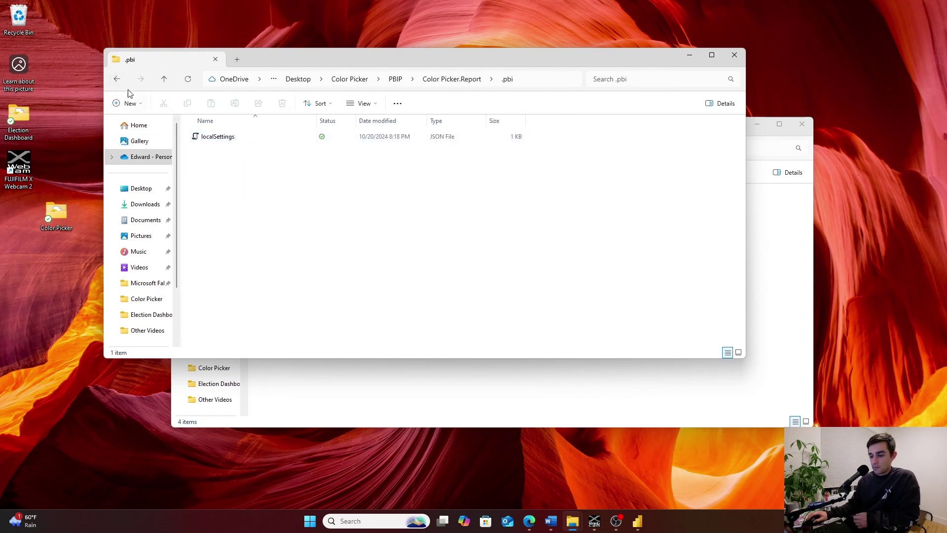
pyautogui.click(118, 81)
pyautogui.doubleClick(212, 138)
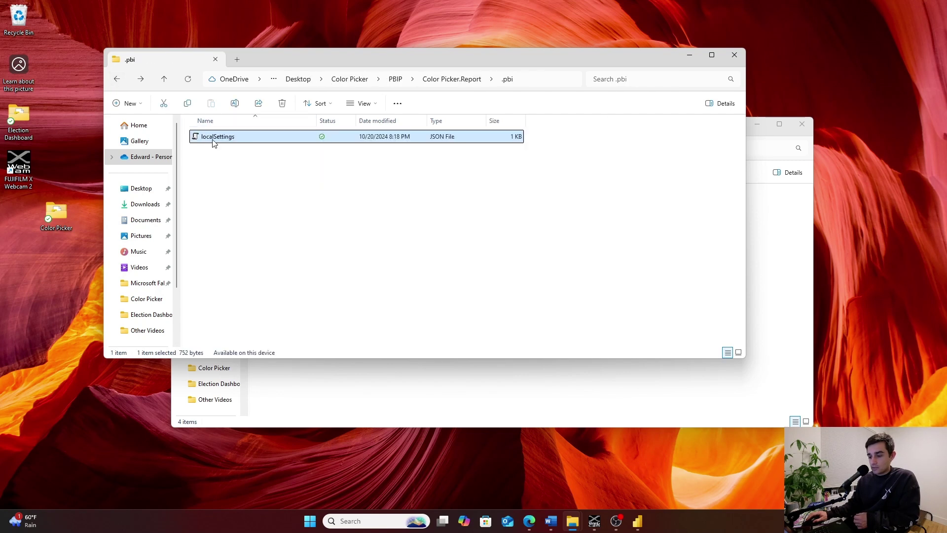
# Step: Go up to the PBIP folder, reopen Color Picker.Report and enter its definition folder
pyautogui.click(445, 80)
pyautogui.click(457, 79)
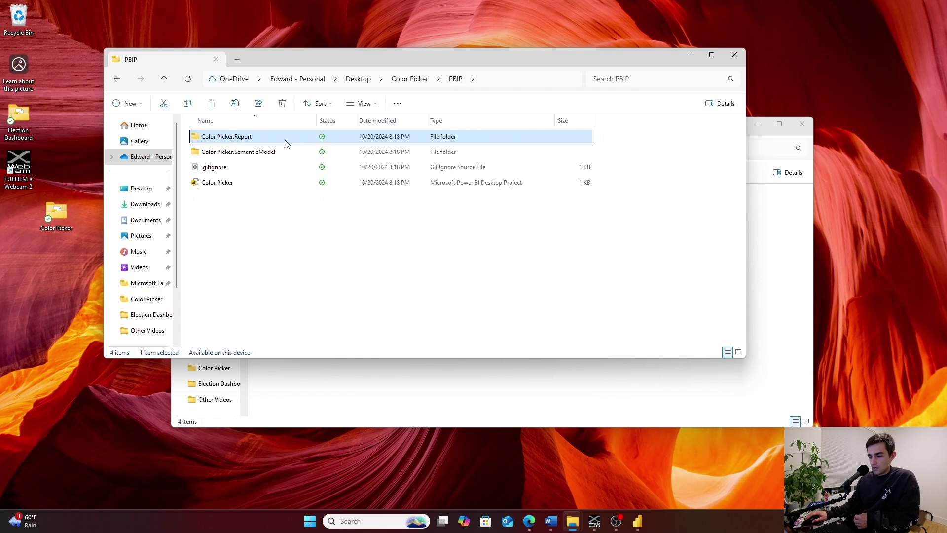
pyautogui.doubleClick(228, 140)
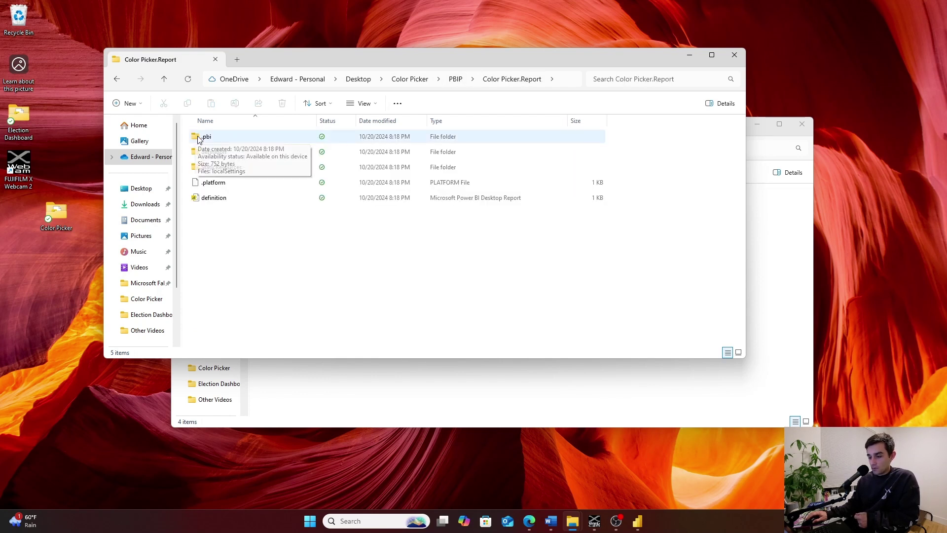
pyautogui.click(199, 140)
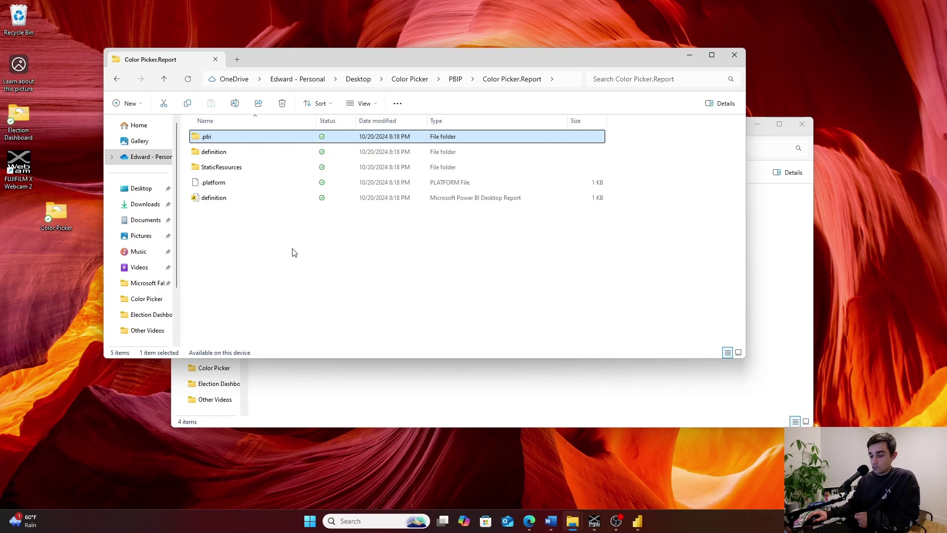
pyautogui.click(208, 154)
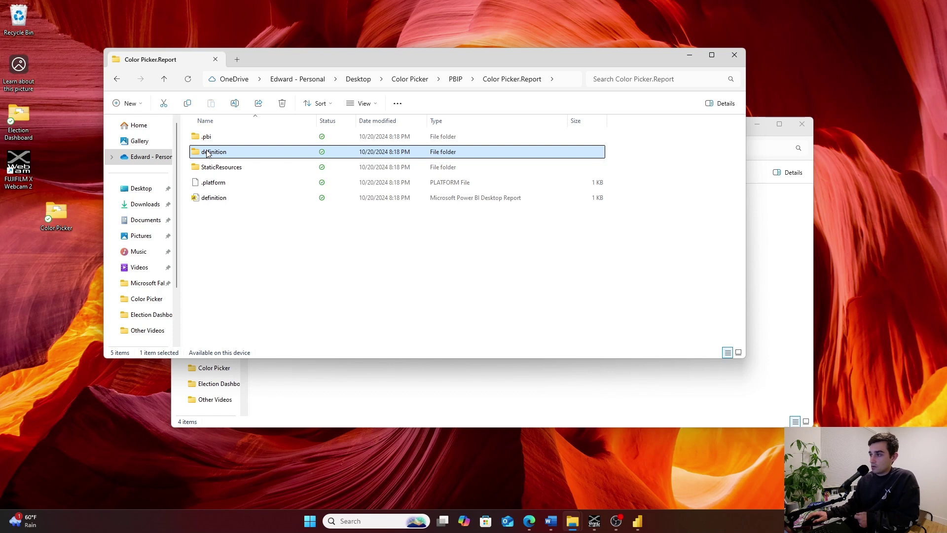
pyautogui.doubleClick(211, 153)
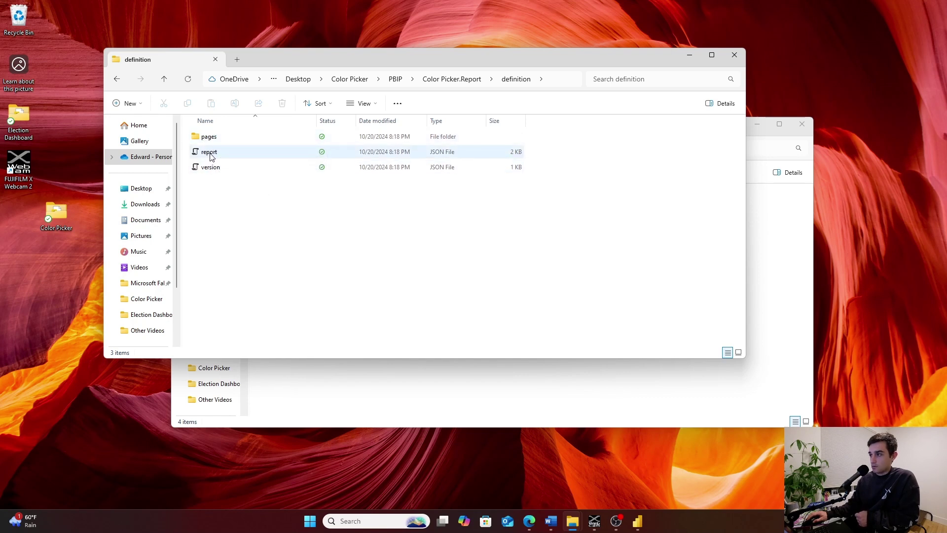
# Step: Review the report's page structure from the pages folder through the page folder 561ca054e00a0798b258 into its visuals folder
pyautogui.click(211, 138)
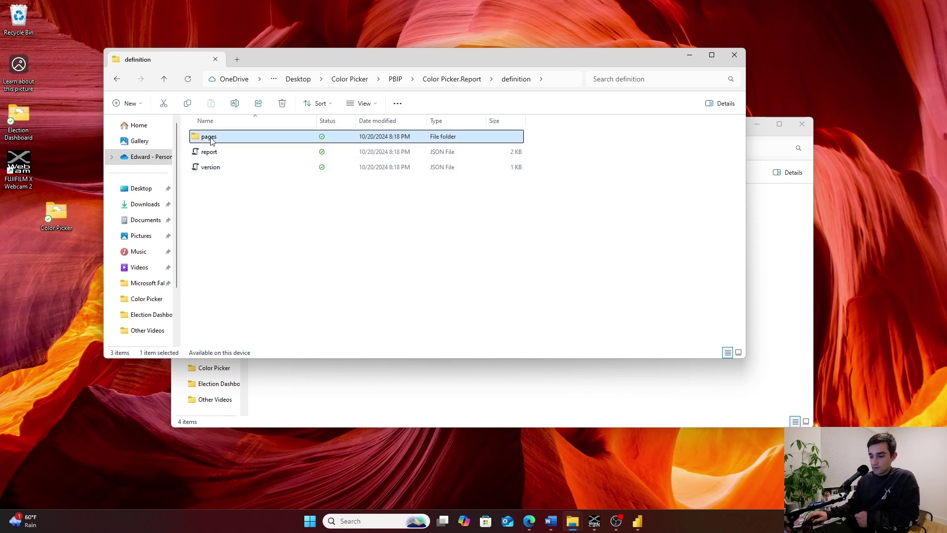
pyautogui.doubleClick(211, 140)
pyautogui.click(212, 153)
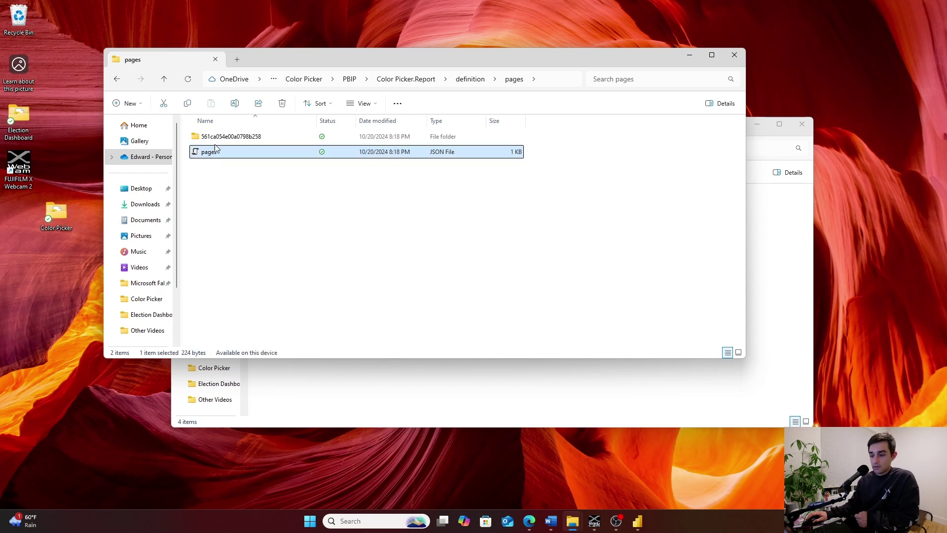
pyautogui.click(228, 138)
pyautogui.doubleClick(227, 138)
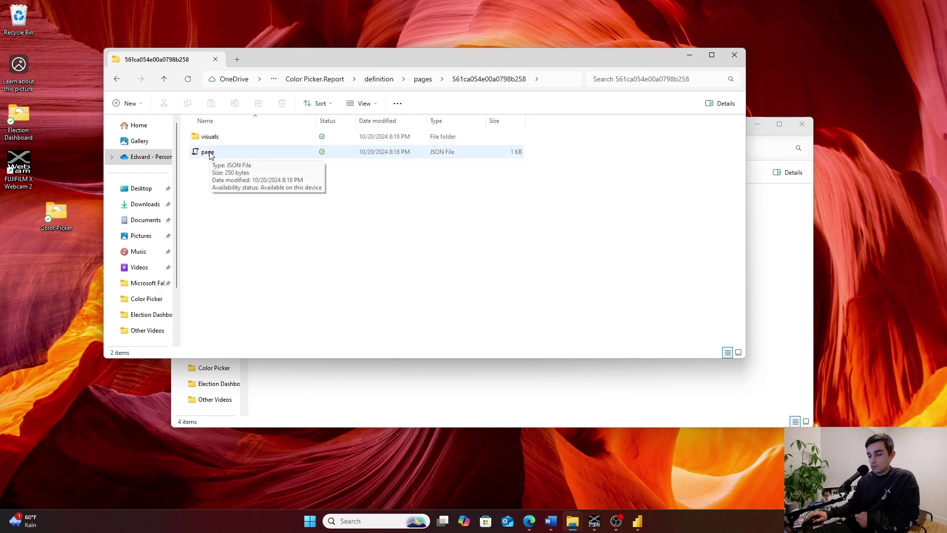
pyautogui.click(211, 155)
pyautogui.doubleClick(211, 137)
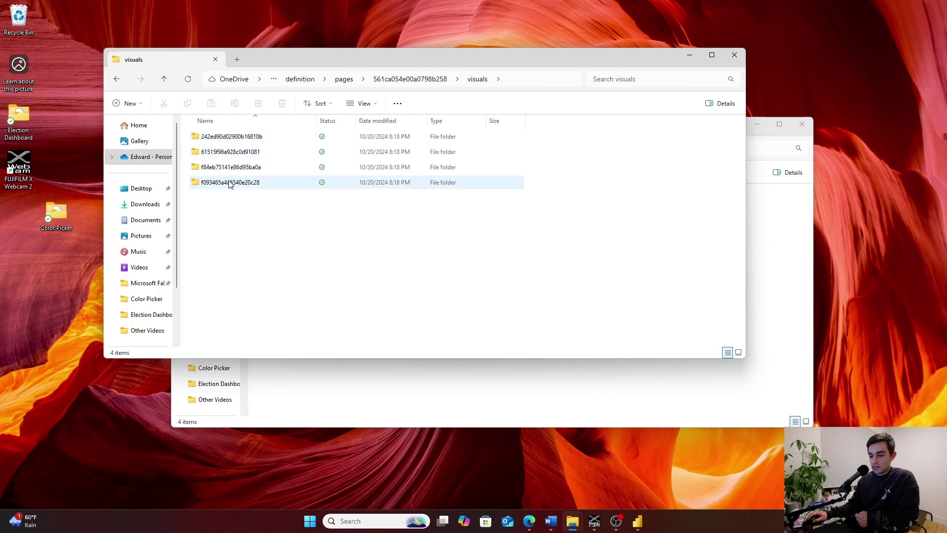
# Step: Navigate back from the visuals folder to Color Picker.Report, point out StaticResources, and return to the PBIP folder
pyautogui.click(119, 79)
pyautogui.click(119, 80)
pyautogui.click(119, 80)
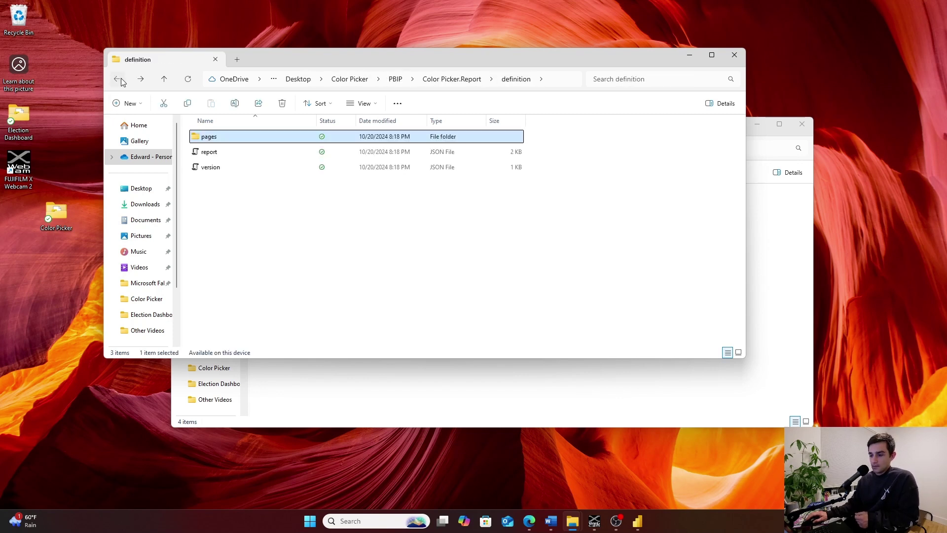
pyautogui.click(119, 79)
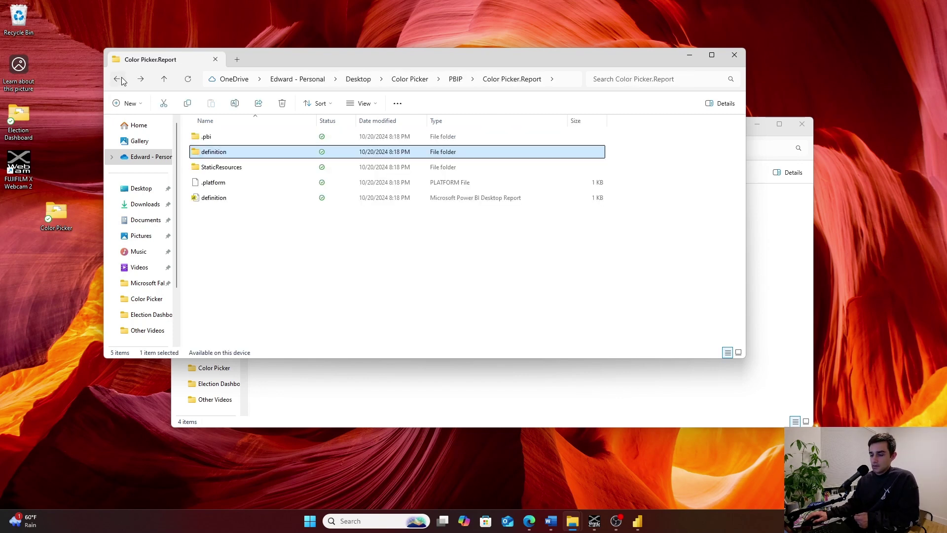
pyautogui.click(234, 171)
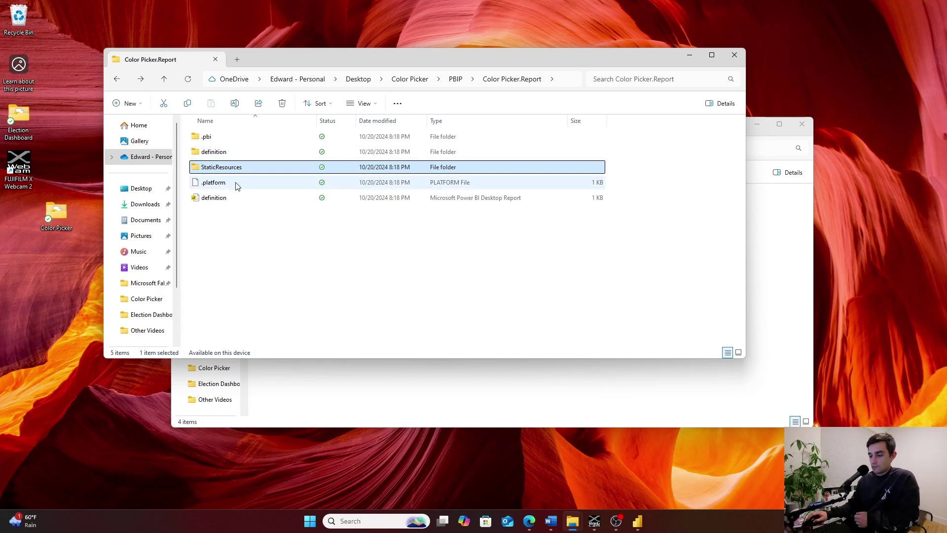
pyautogui.click(119, 82)
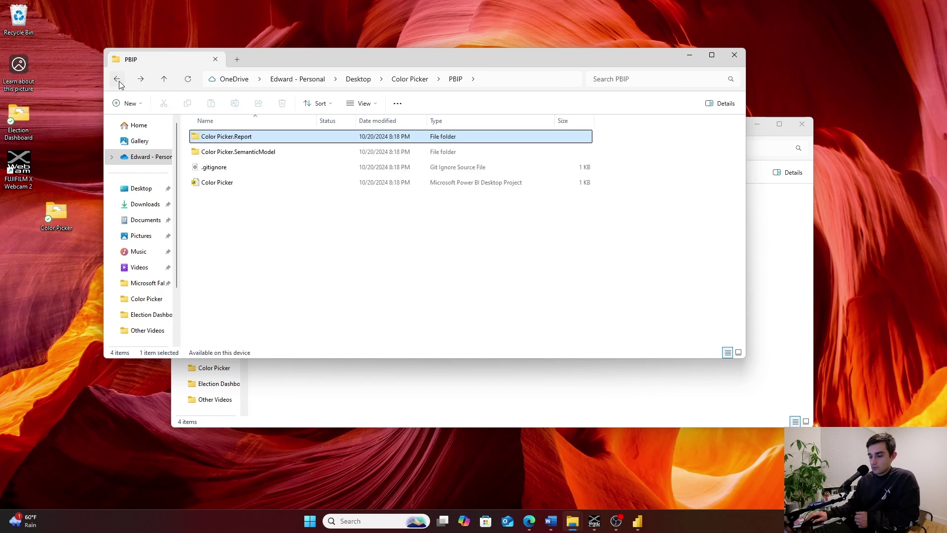
# Step: Enter the Color Picker.SemanticModel folder, open its definition PBISM file and move that file's window out of the way
pyautogui.doubleClick(236, 152)
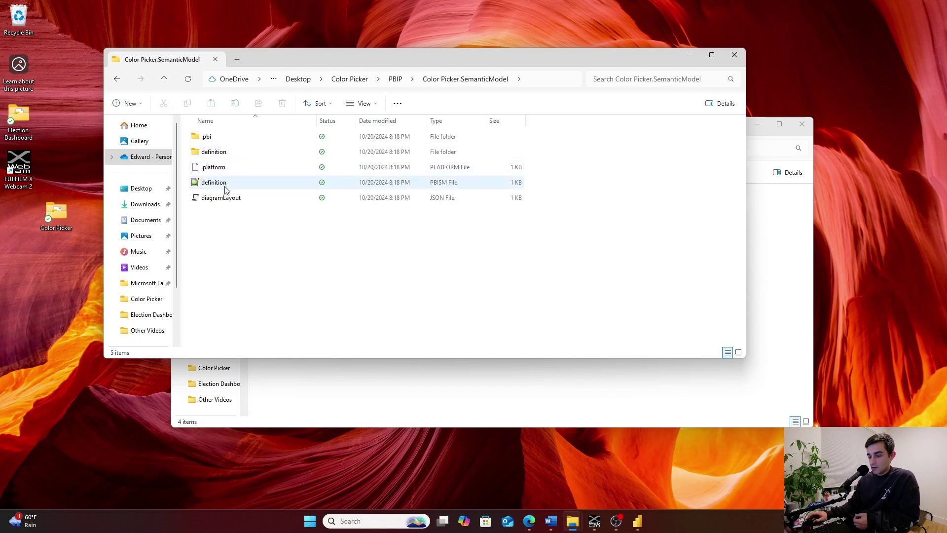
pyautogui.click(223, 200)
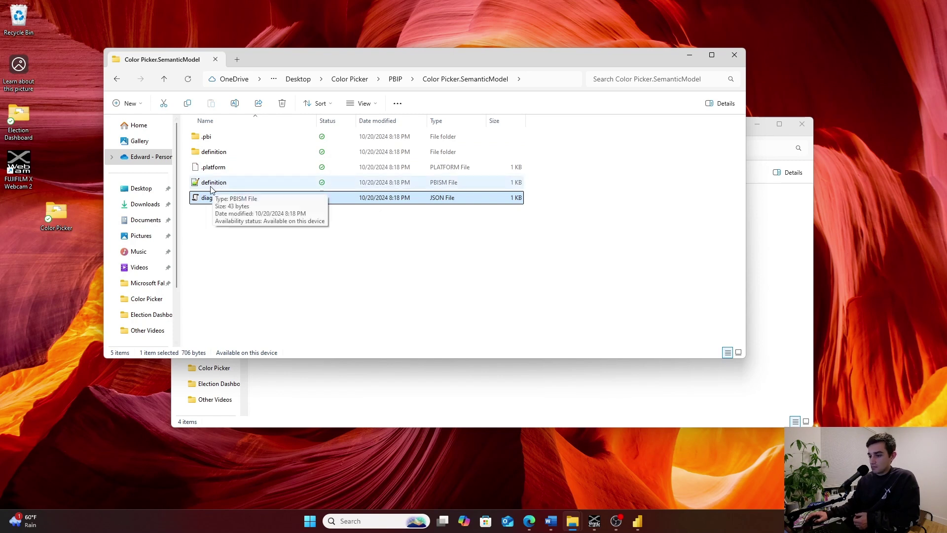
pyautogui.doubleClick(220, 182)
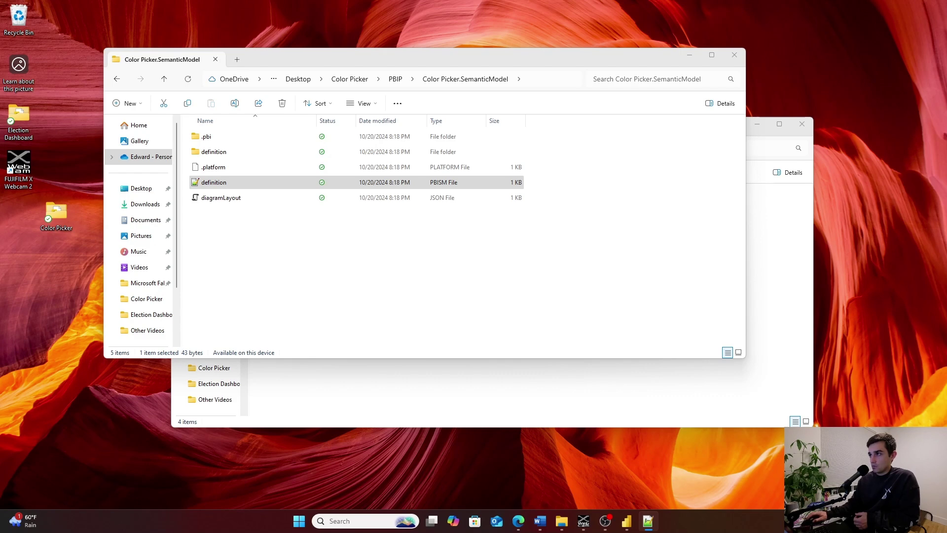
pyautogui.moveTo(400, 5); pyautogui.dragTo(946, 99)
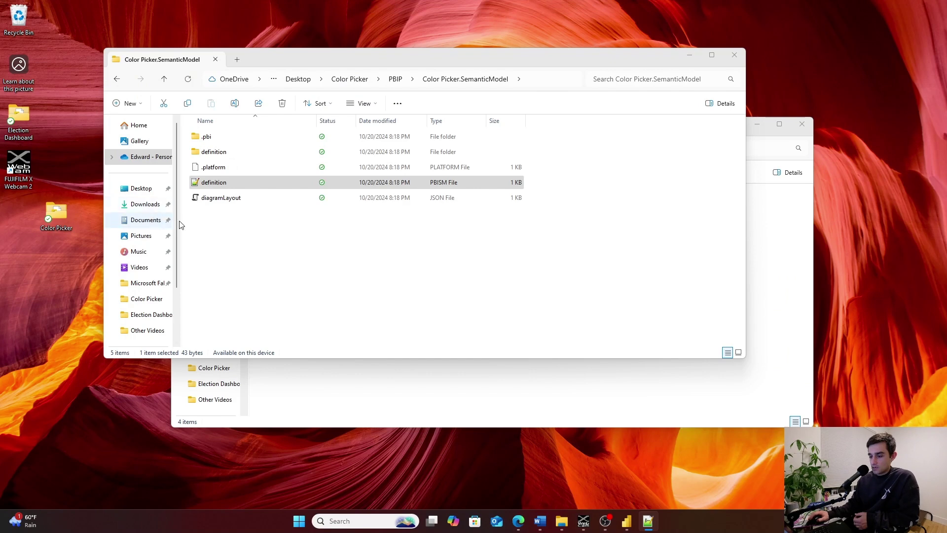
# Step: Open the diagramLayout JSON file, inspect its diagram and node size entries, and move the editor window to uncover the semantic model folder
pyautogui.doubleClick(217, 199)
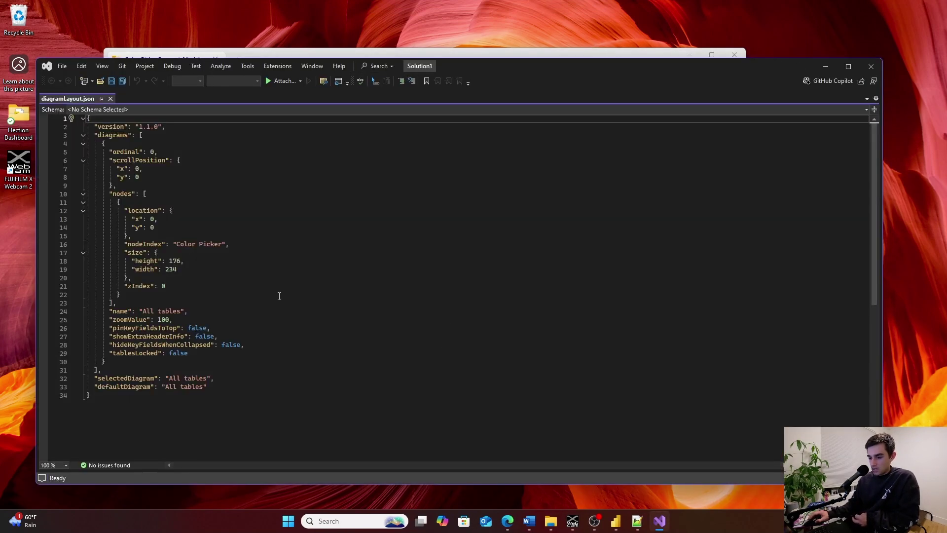
pyautogui.click(94, 154)
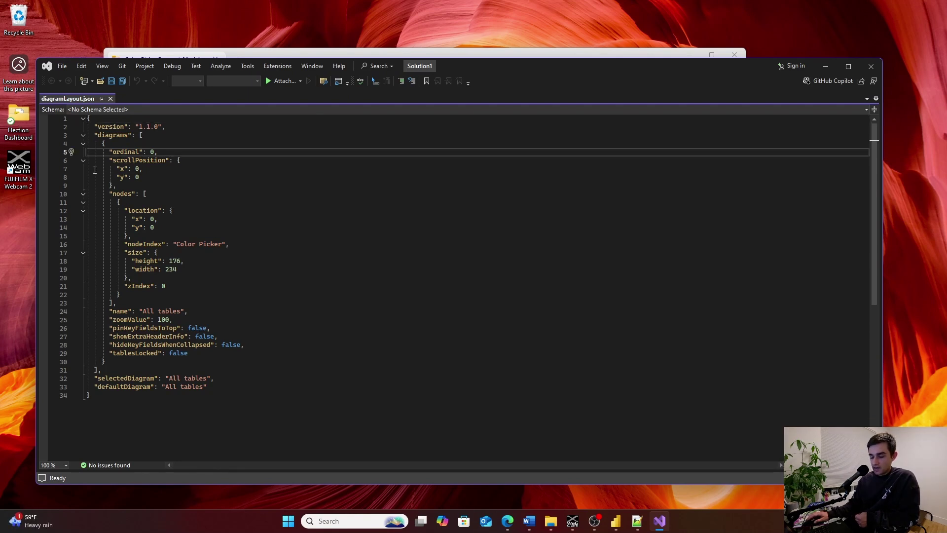
pyautogui.moveTo(266, 413); pyautogui.dragTo(37, 262)
pyautogui.click(314, 268)
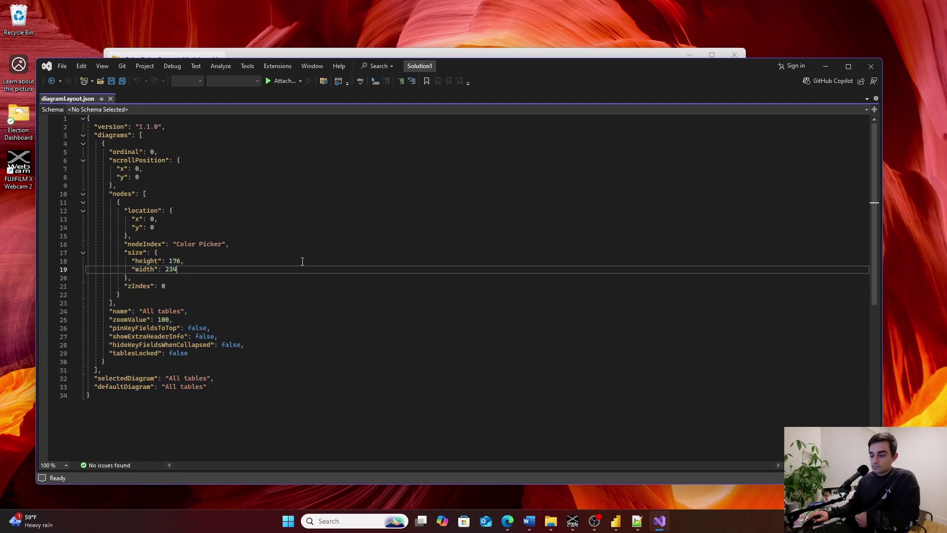
pyautogui.moveTo(532, 69); pyautogui.dragTo(578, 215)
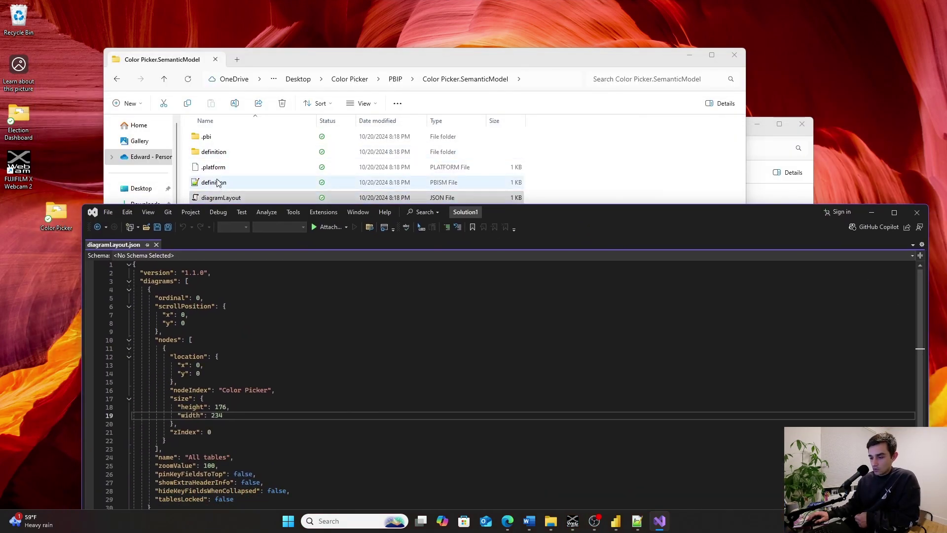
# Step: Look through the semantic model's .pbi folder, checking the editorSettings and cache.abf files, and return to Color Picker.SemanticModel
pyautogui.click(321, 79)
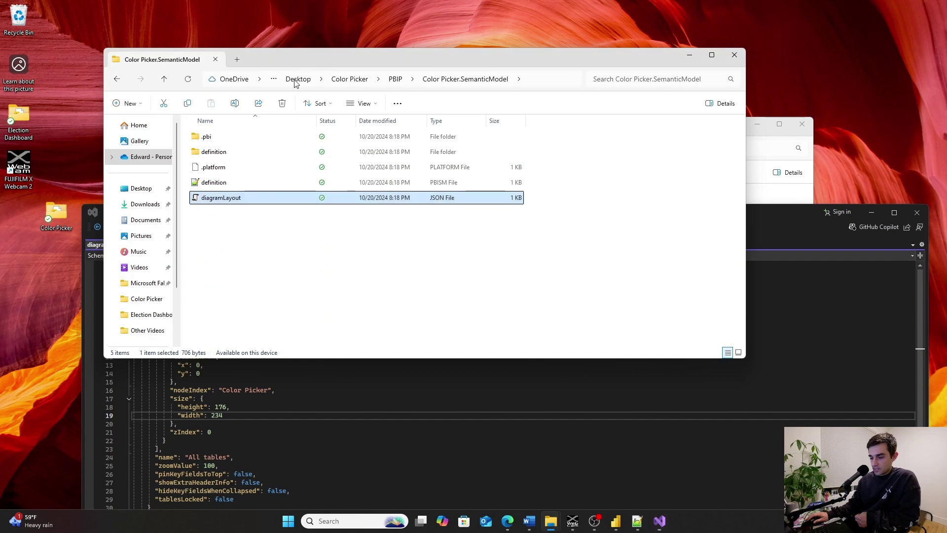
pyautogui.doubleClick(206, 137)
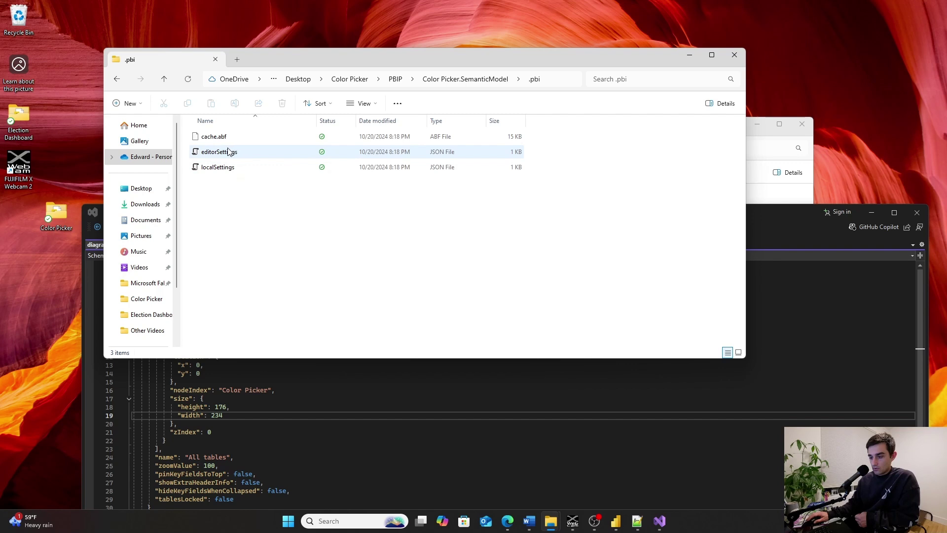
pyautogui.click(226, 153)
pyautogui.click(223, 141)
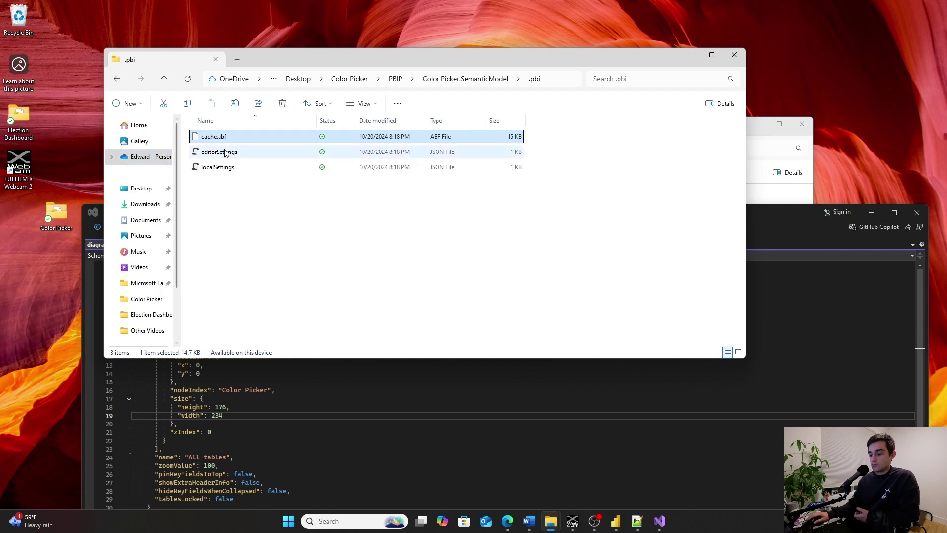
pyautogui.click(117, 80)
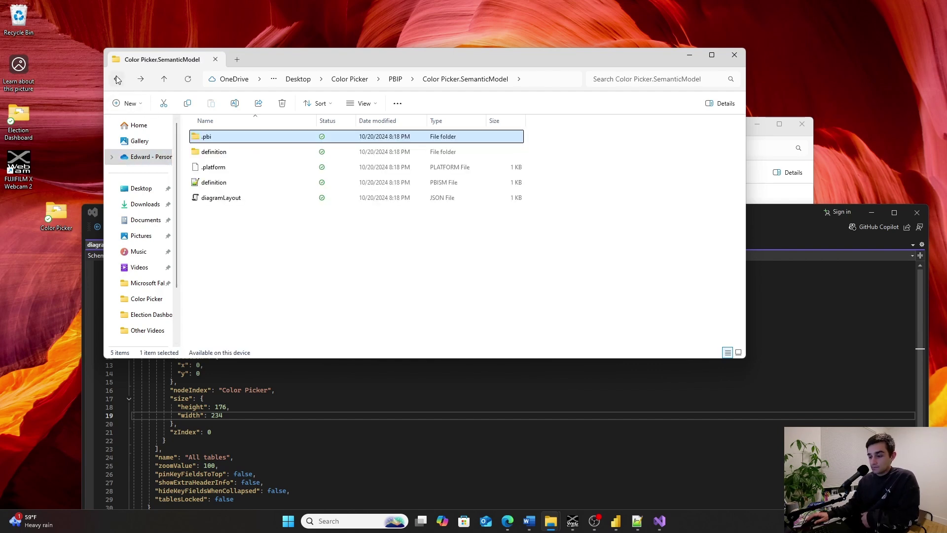
# Step: Enter the semantic model's definition folder, check the en-US.tmdl file in its cultures folder, and return to definition
pyautogui.click(223, 156)
pyautogui.doubleClick(224, 156)
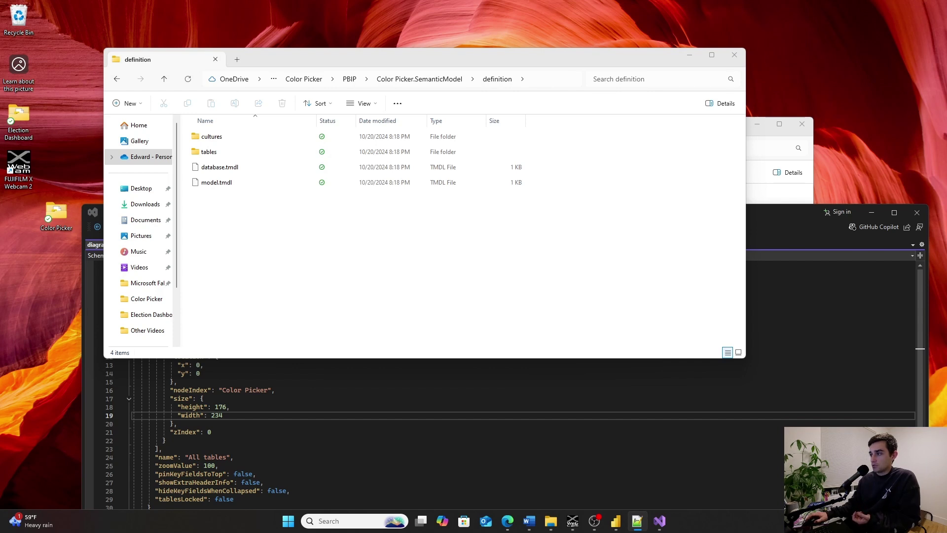
pyautogui.click(205, 156)
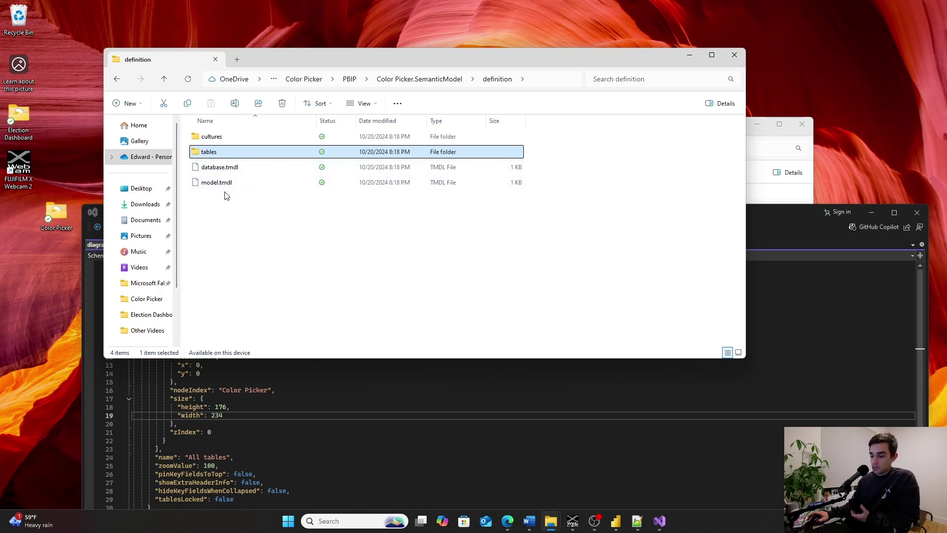
pyautogui.doubleClick(211, 137)
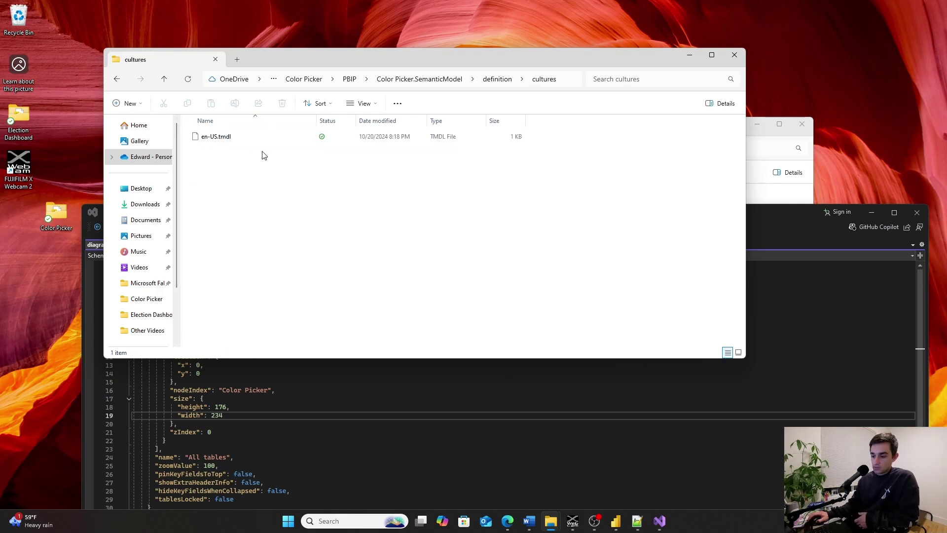
pyautogui.click(219, 137)
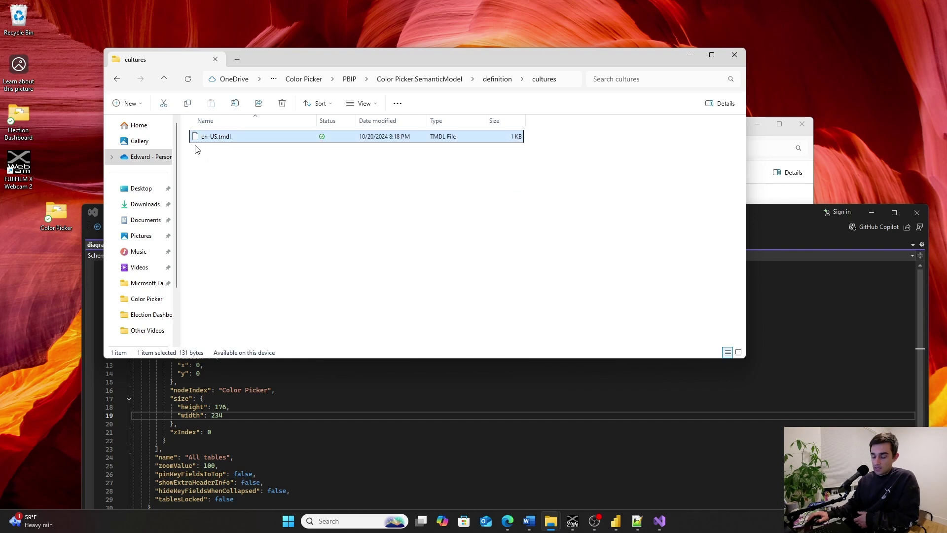
pyautogui.click(117, 79)
# Step: Open Color Picker.tmdl from the tables folder, setting Microsoft Visual Studio Version Selector as the permanent app for .tmdl files
pyautogui.click(227, 154)
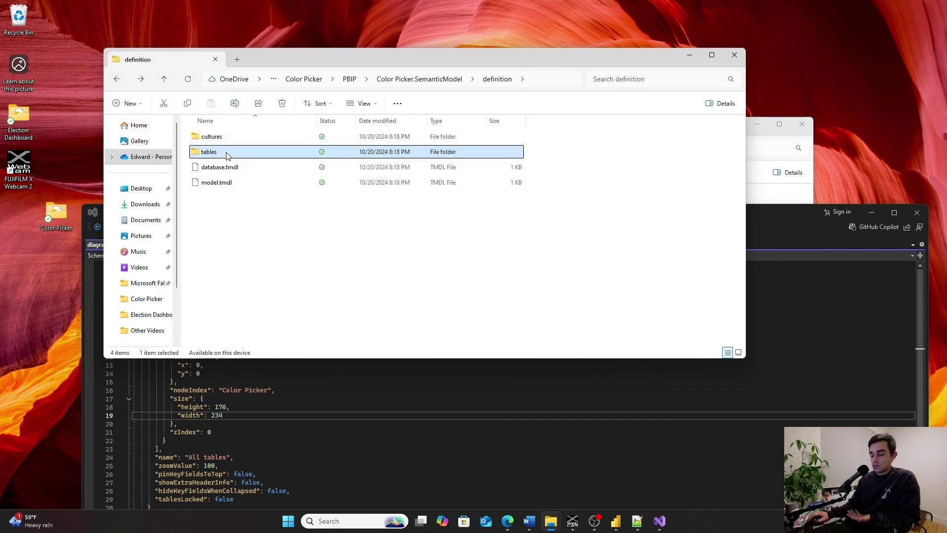
pyautogui.doubleClick(227, 154)
pyautogui.click(233, 140)
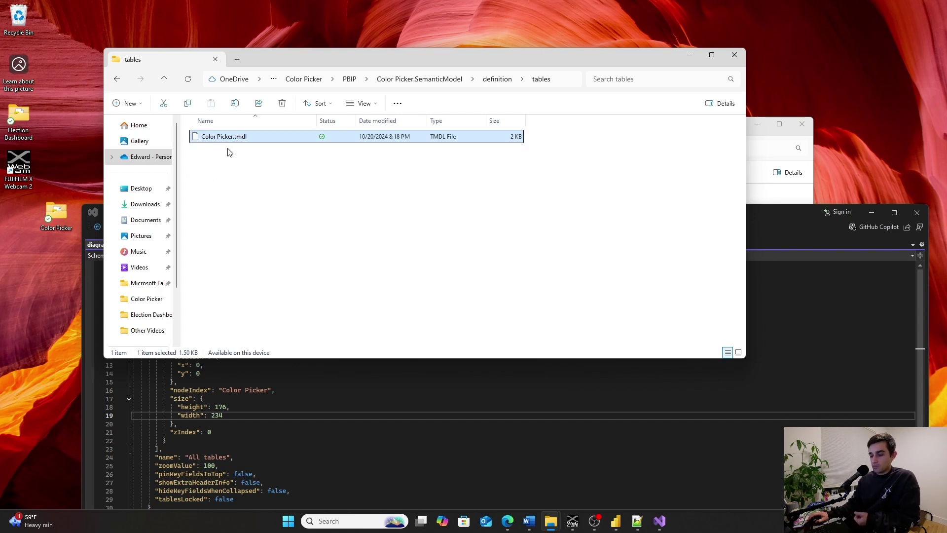
pyautogui.doubleClick(218, 144)
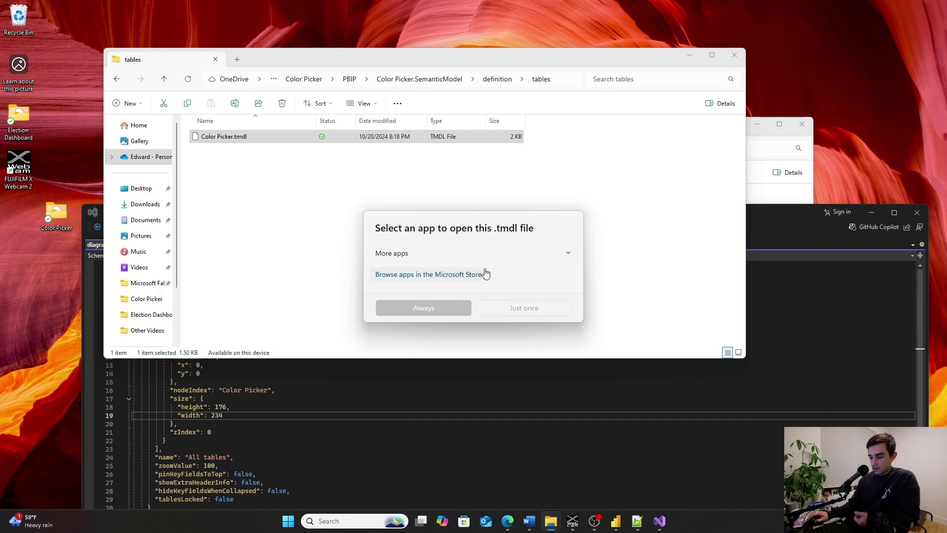
pyautogui.click(568, 253)
pyautogui.click(432, 280)
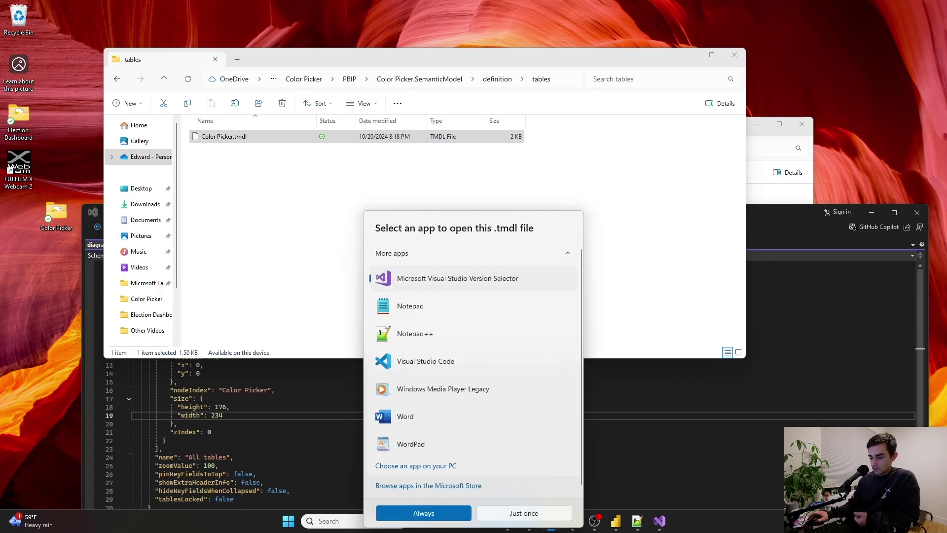
pyautogui.click(436, 514)
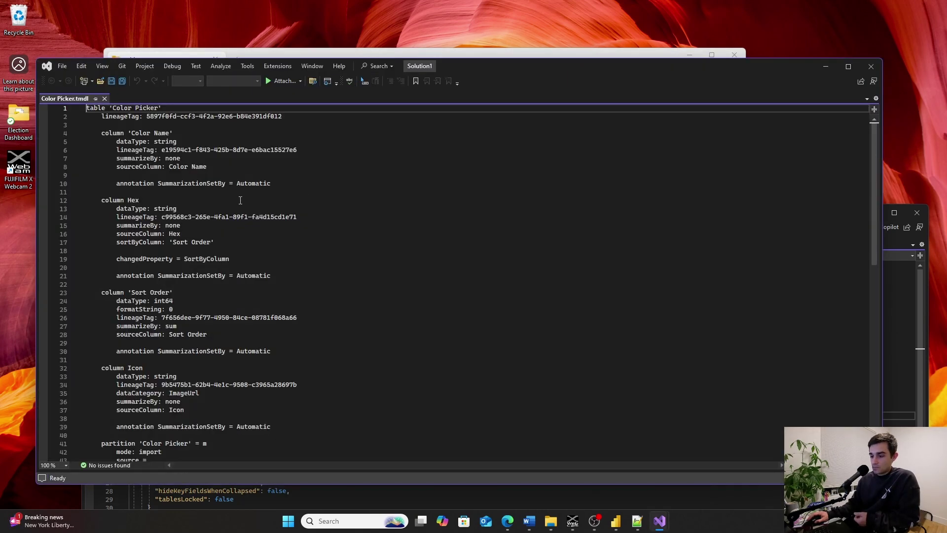
# Step: Examine the Color Picker table declaration and its column definitions, from Color Name through Icon, in the TMDL file
pyautogui.click(218, 192)
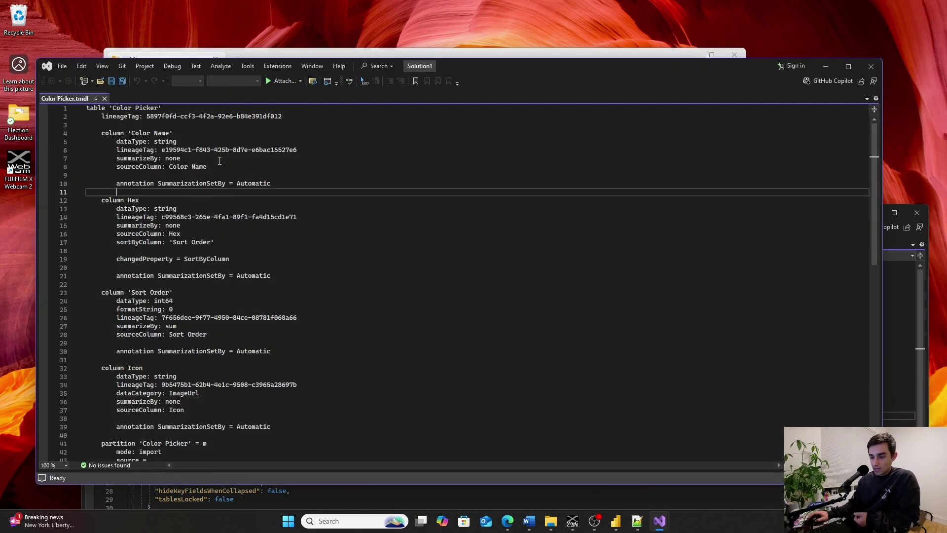
pyautogui.click(144, 125)
pyautogui.doubleClick(99, 108)
pyautogui.keyDown('shift'); pyautogui.click(157, 108); pyautogui.keyUp('shift')
pyautogui.click(155, 133)
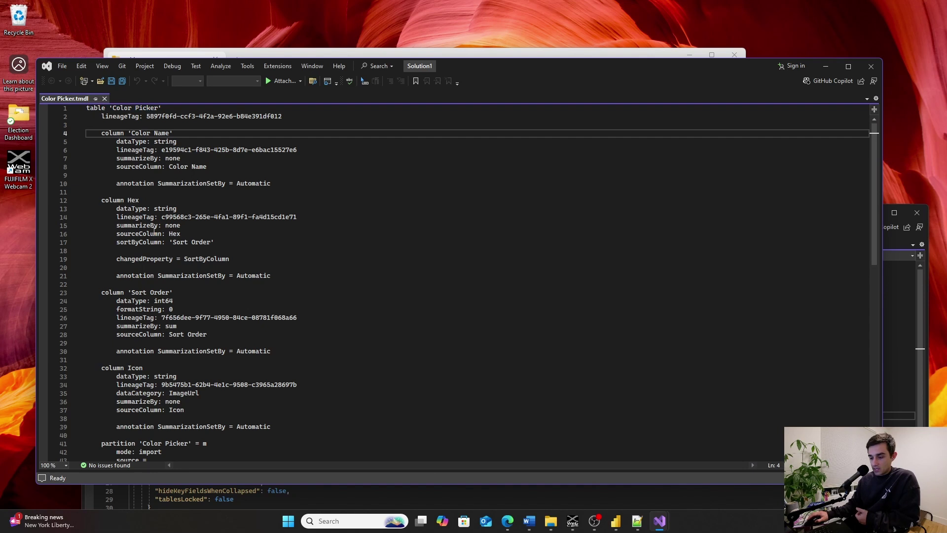
pyautogui.scroll(-3, 154, 230)
pyautogui.click(144, 325)
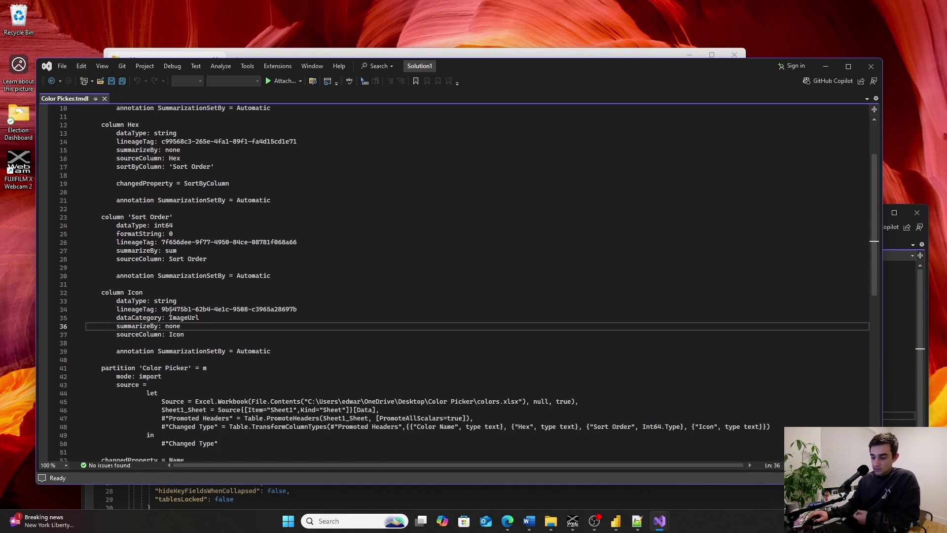
# Step: Inspect the partition's import mode and M source query, review the Hex column's properties again, and close the TMDL file
pyautogui.scroll(-2, 80, 382)
pyautogui.moveTo(116, 327); pyautogui.dragTo(230, 426)
pyautogui.click(230, 426)
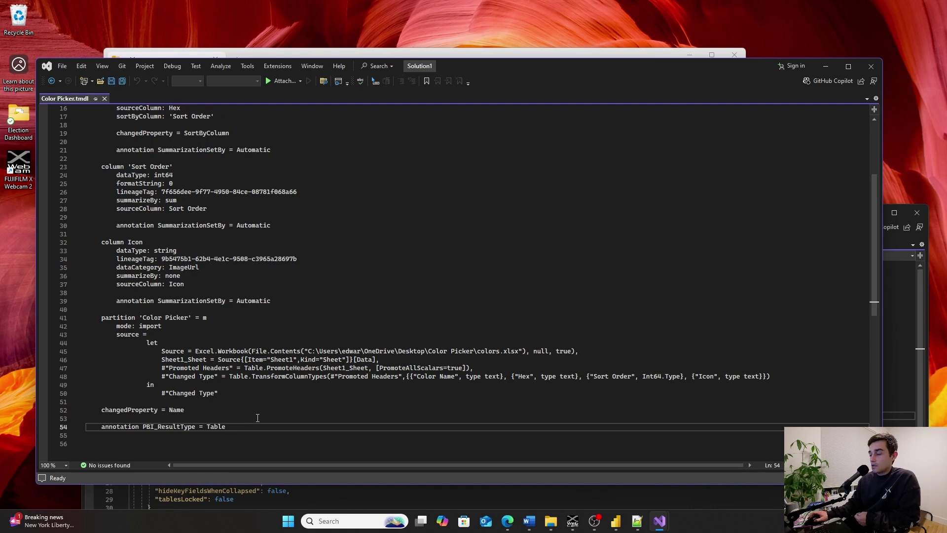
pyautogui.scroll(5, 257, 418)
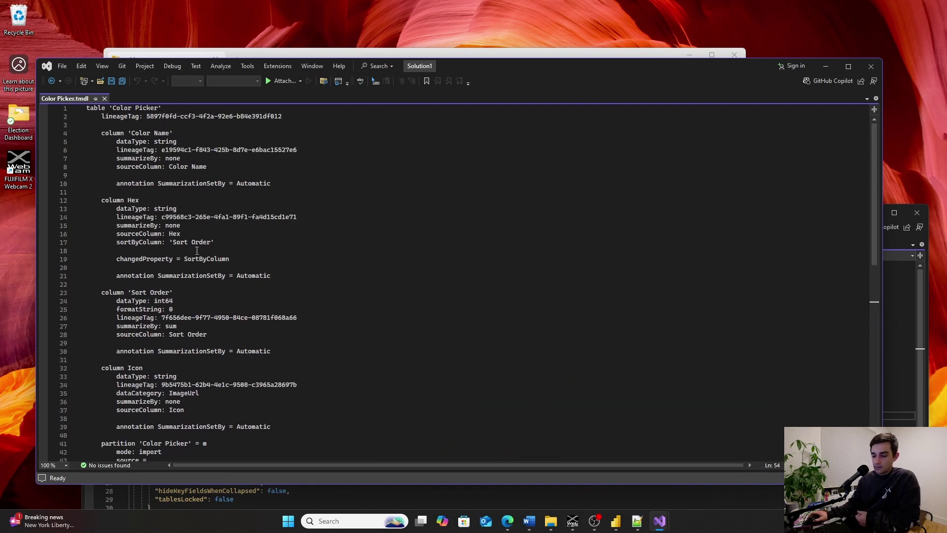
pyautogui.click(140, 218)
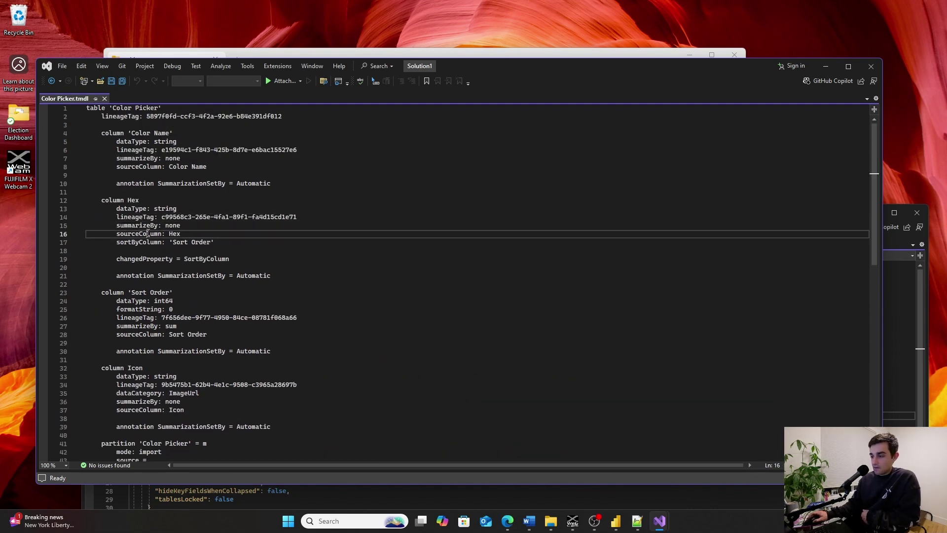
pyautogui.click(879, 67)
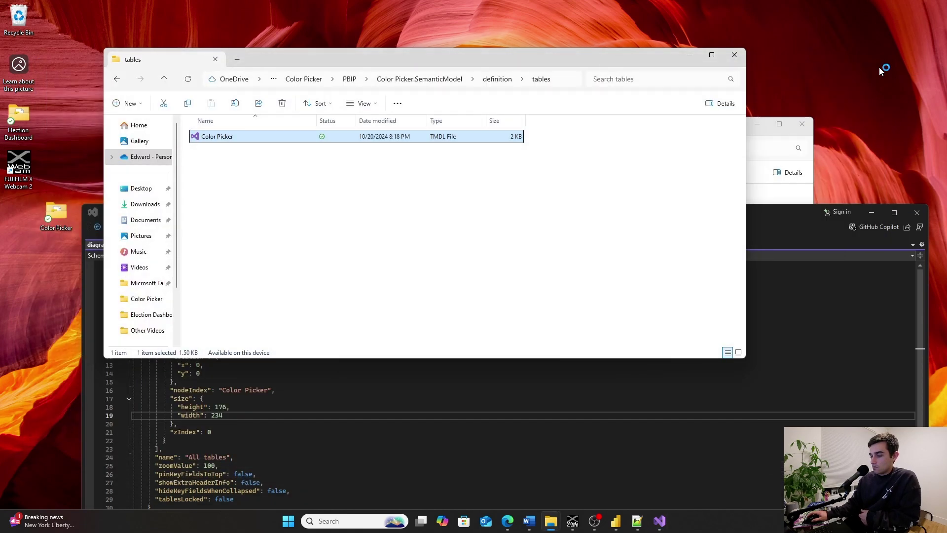
# Step: Go back from the tables folder to Color Picker.SemanticModel and point out its definition folder and files
pyautogui.click(117, 80)
pyautogui.click(116, 80)
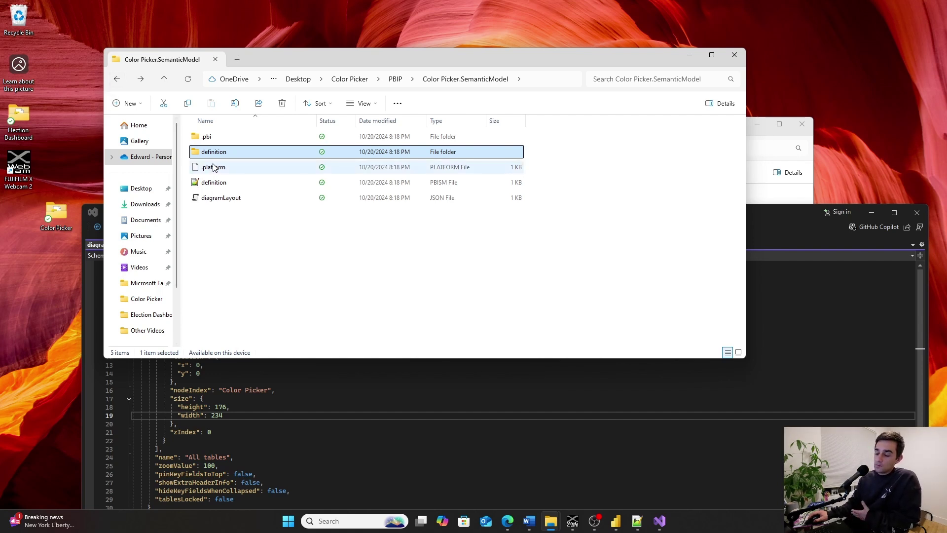
pyautogui.moveTo(253, 157)
pyautogui.moveTo(220, 142)
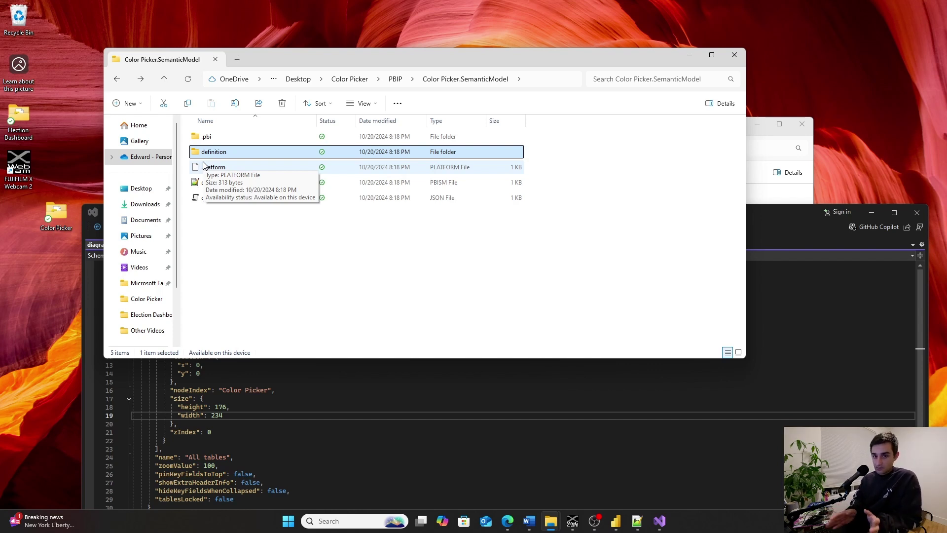
# Step: Bring diagramLayout.json to the front, highlight its version through first node entries, and move the editor window up to show the whole file
pyautogui.click(317, 433)
pyautogui.moveTo(141, 272); pyautogui.dragTo(276, 440)
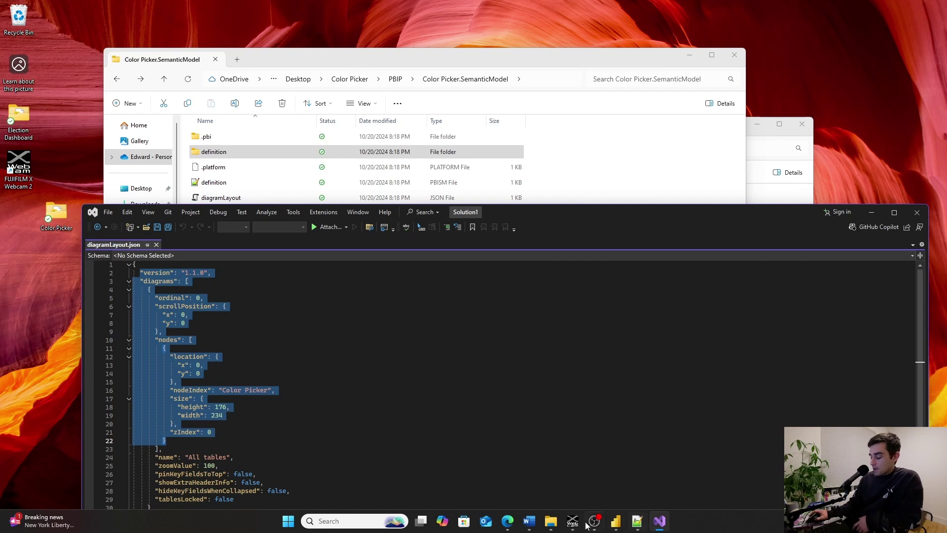
pyautogui.click(595, 521)
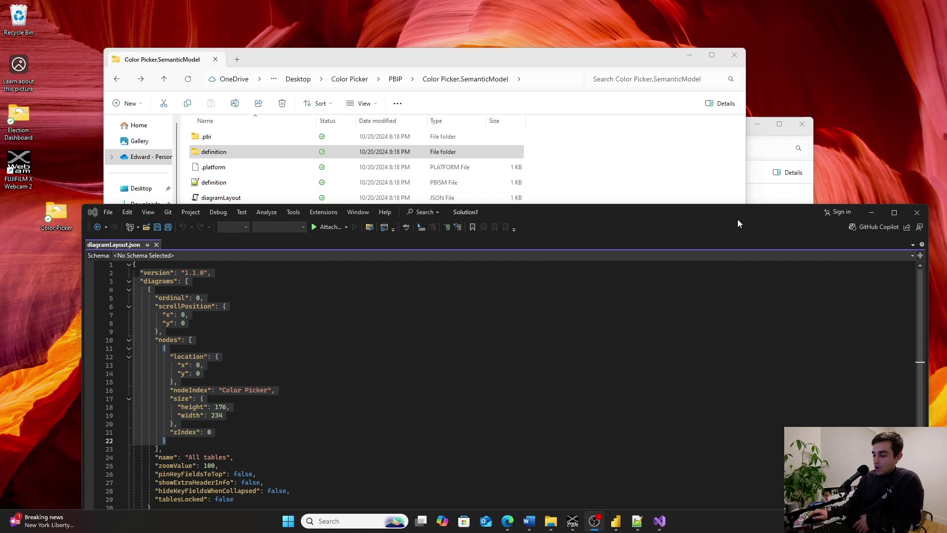
pyautogui.moveTo(736, 213); pyautogui.dragTo(739, 119)
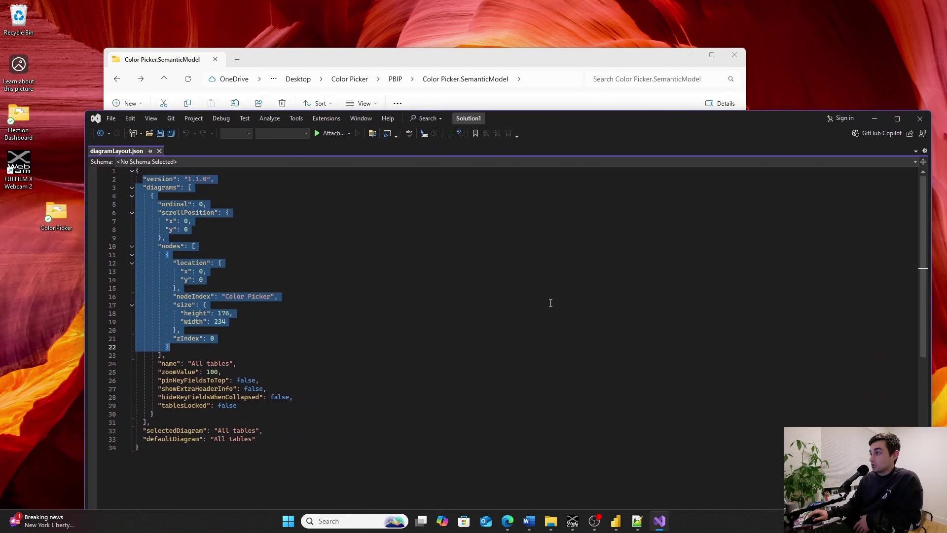